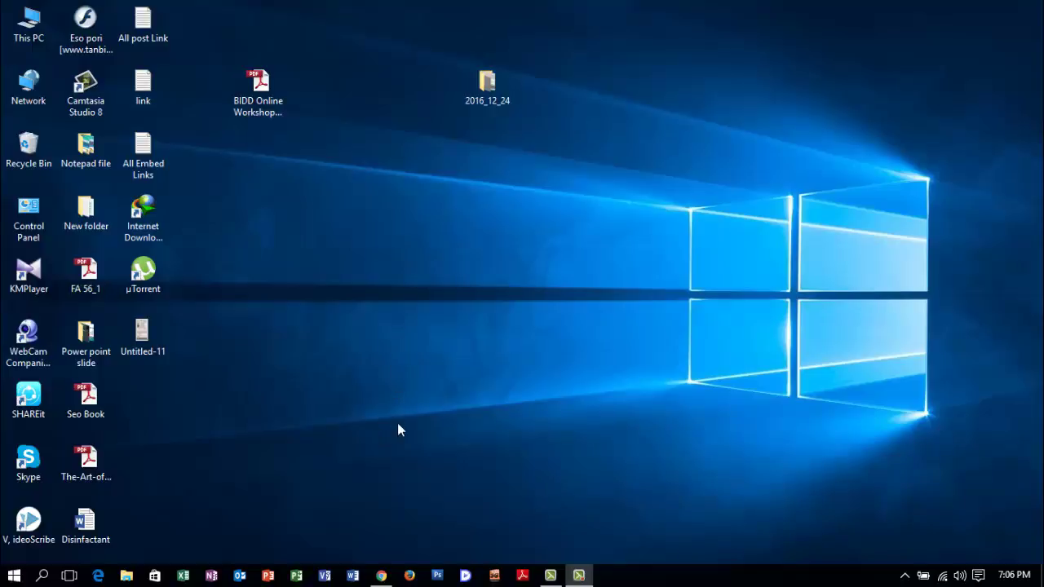
Step: Restore the Chrome window and open Payoneer's Sign Up form from the homepage
click(381, 576)
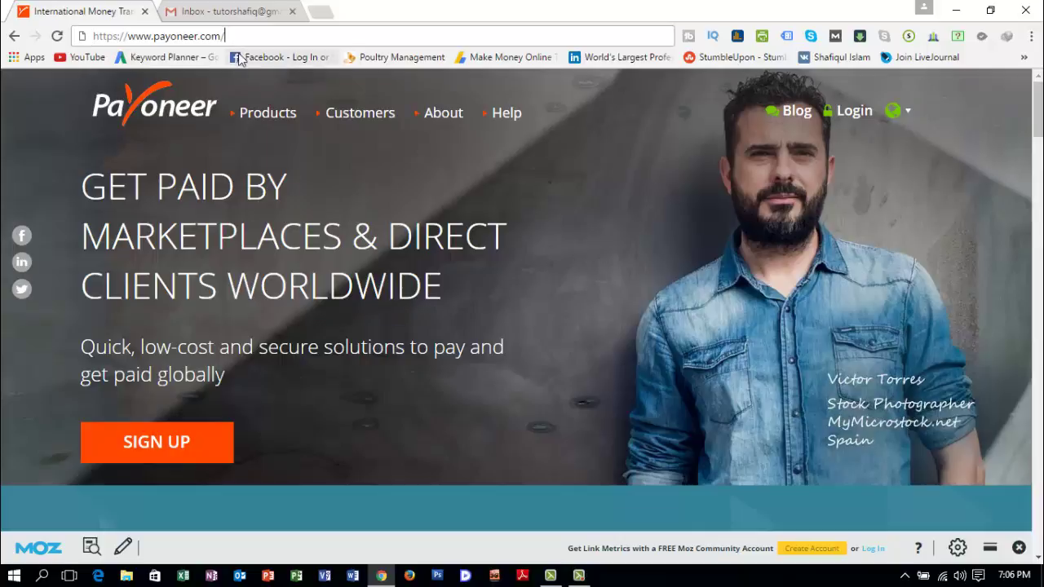
mouse_move(269, 113)
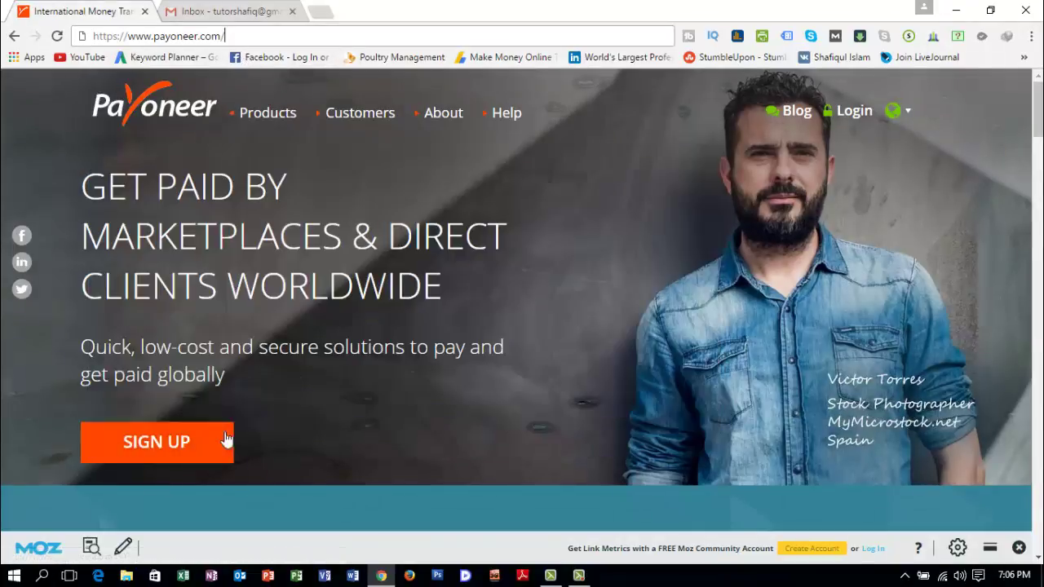
click(167, 450)
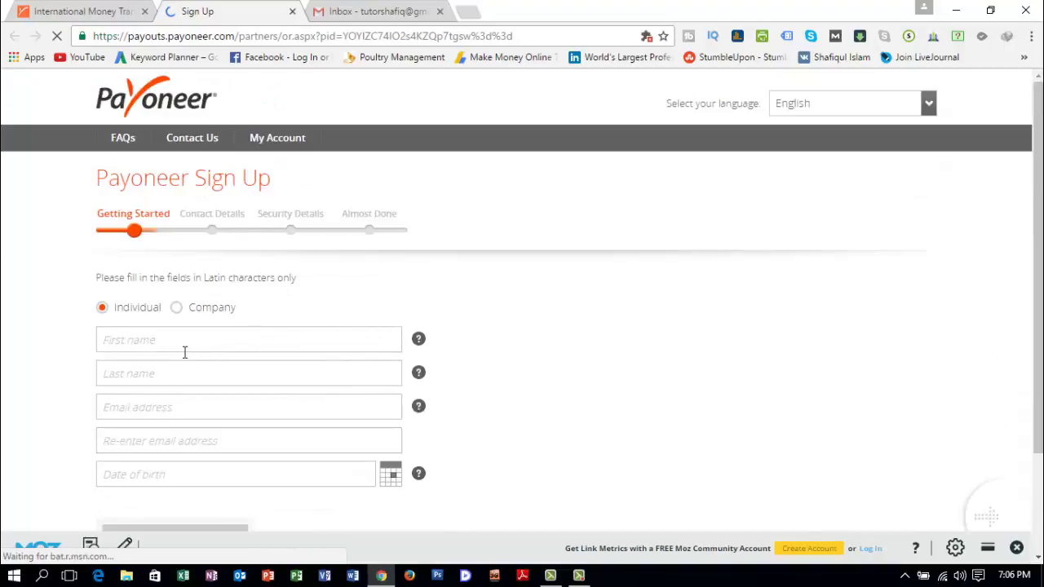
click(174, 349)
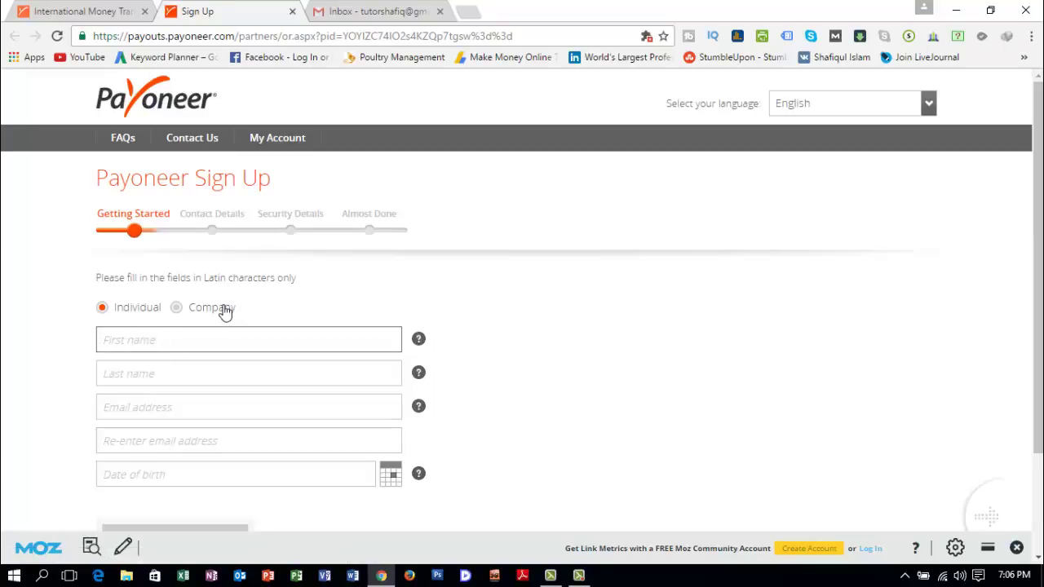
click(178, 312)
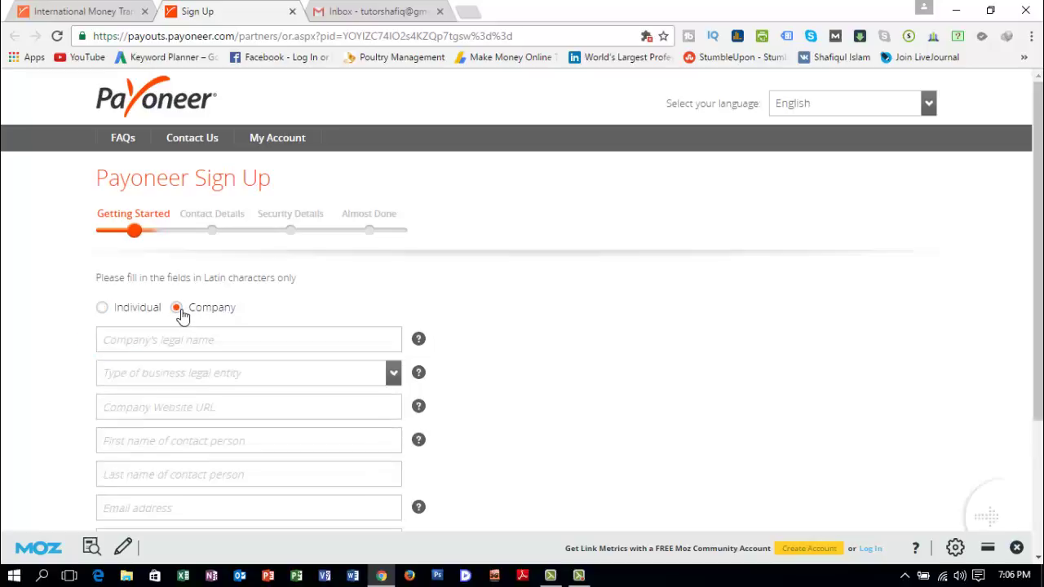
click(108, 314)
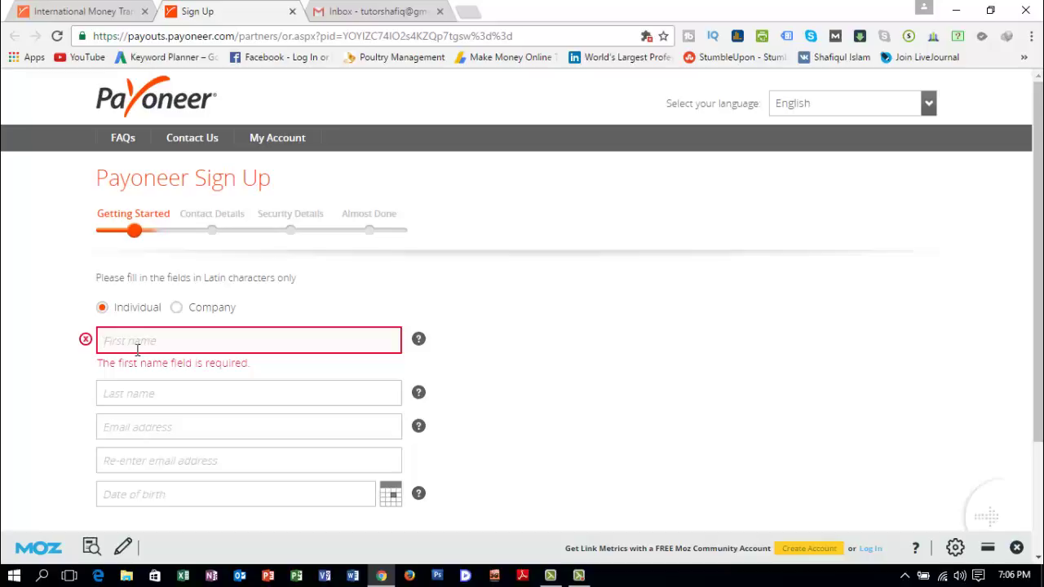
Step: Enter the applicant's first name and last name
click(137, 349)
click(186, 394)
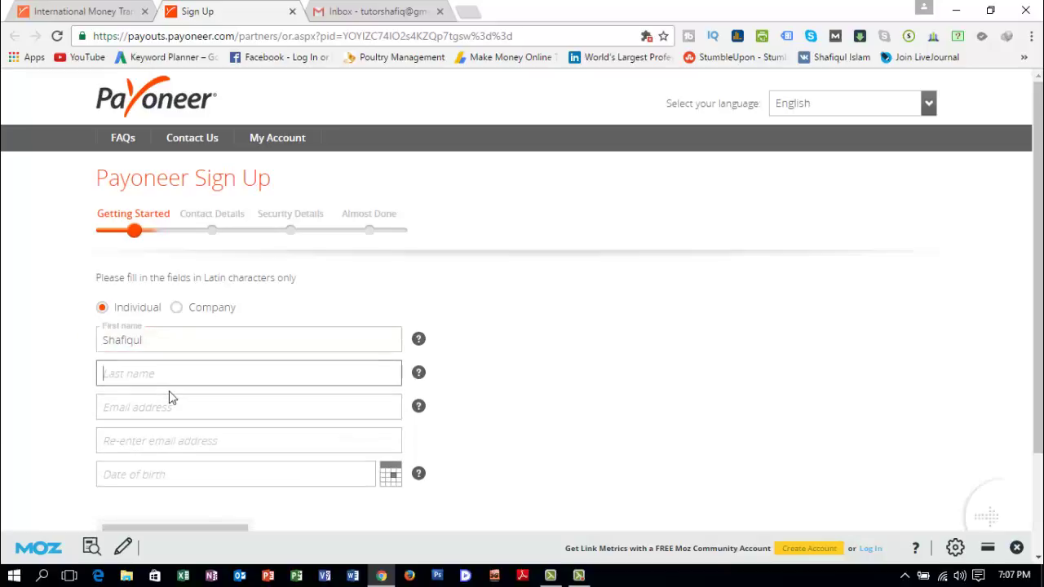
Step: Fill in the applicant's e-mail address and start retyping it in the confirmation field
click(164, 415)
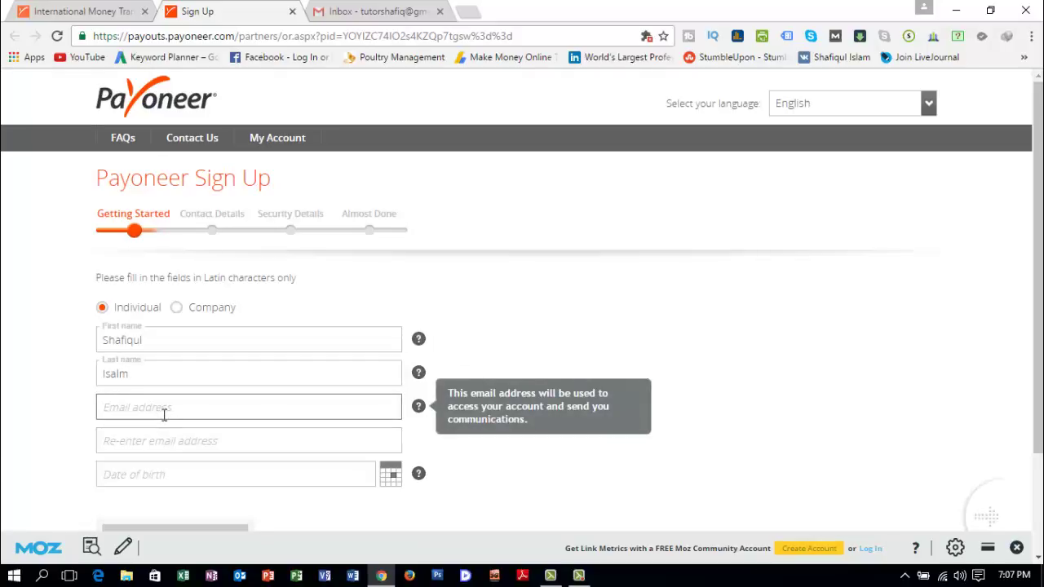
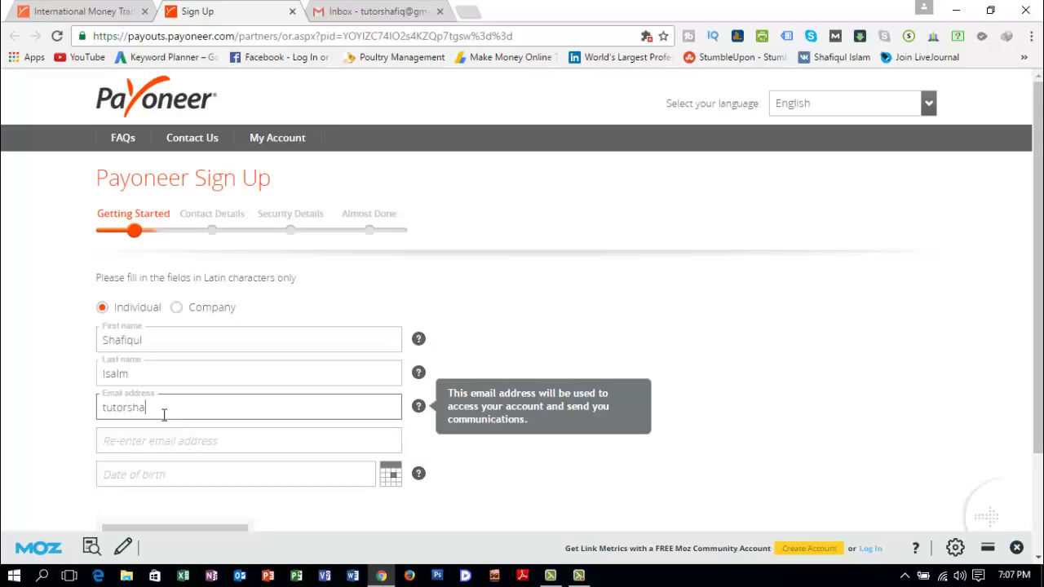
click(182, 447)
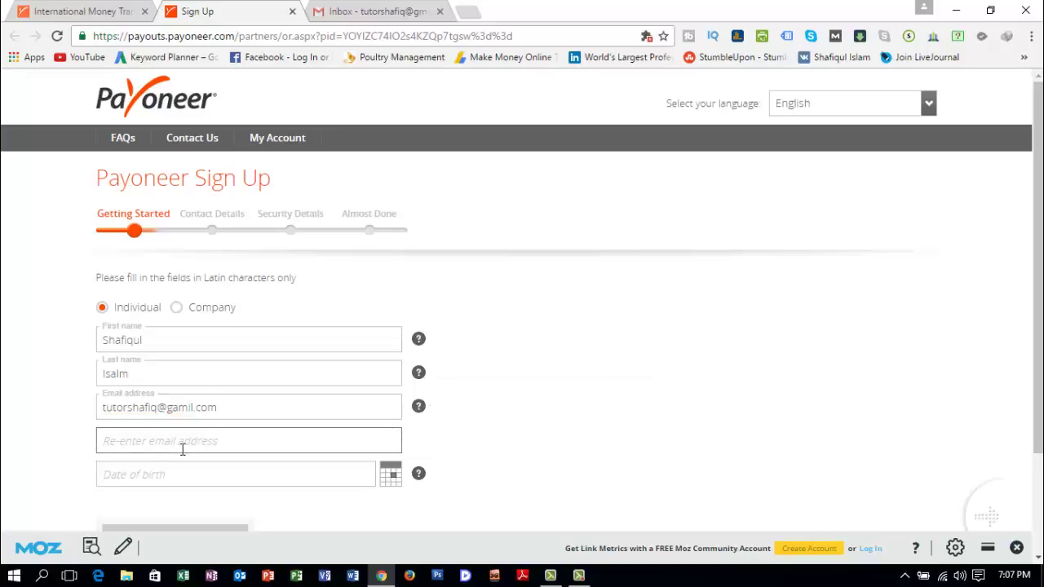
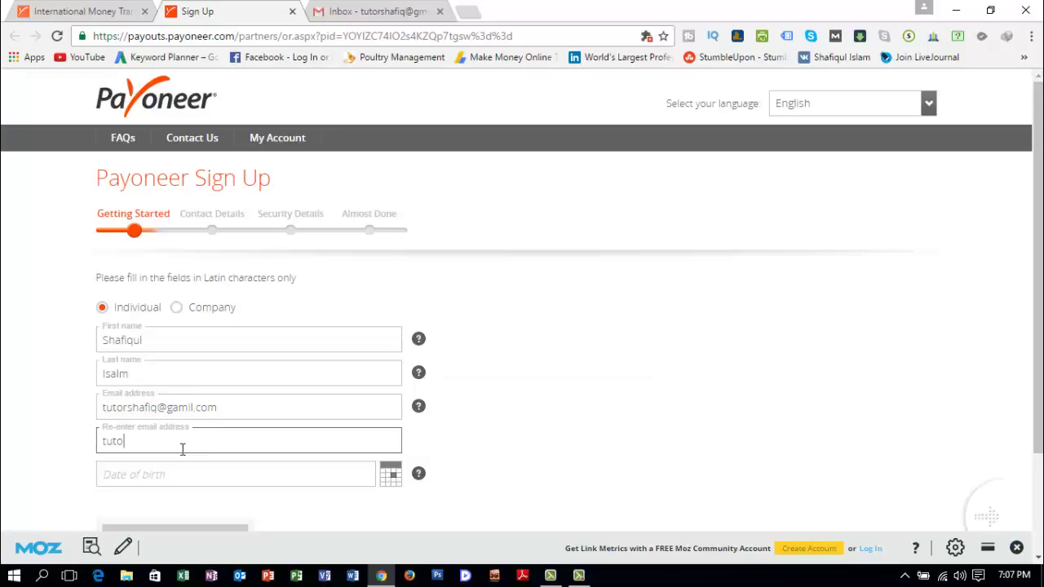
scroll(178, 432, down, 1)
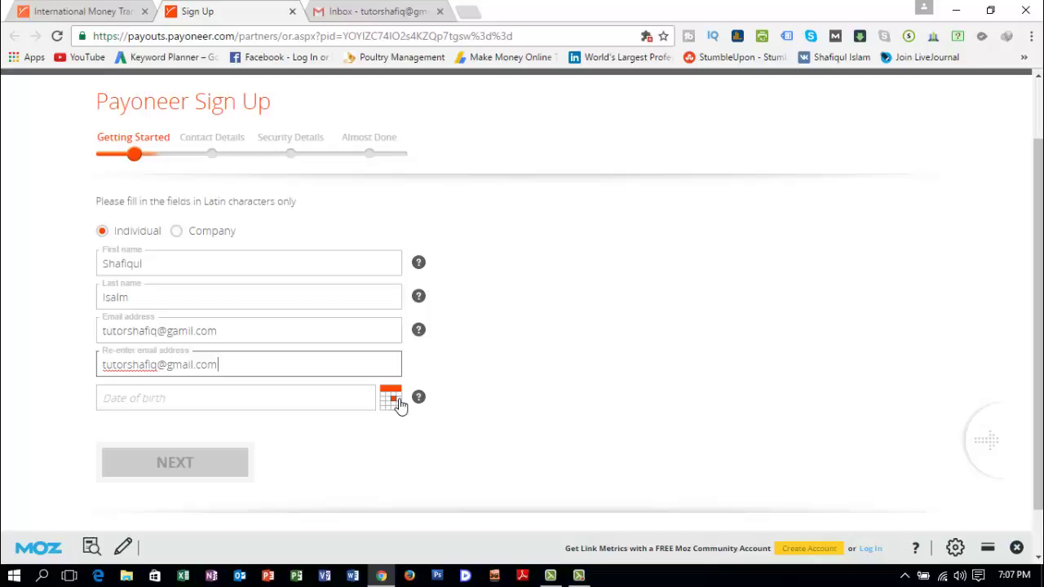
Step: Correct the misspelled 'gamil' domain to 'gmail' so both e-mail fields match
click(399, 403)
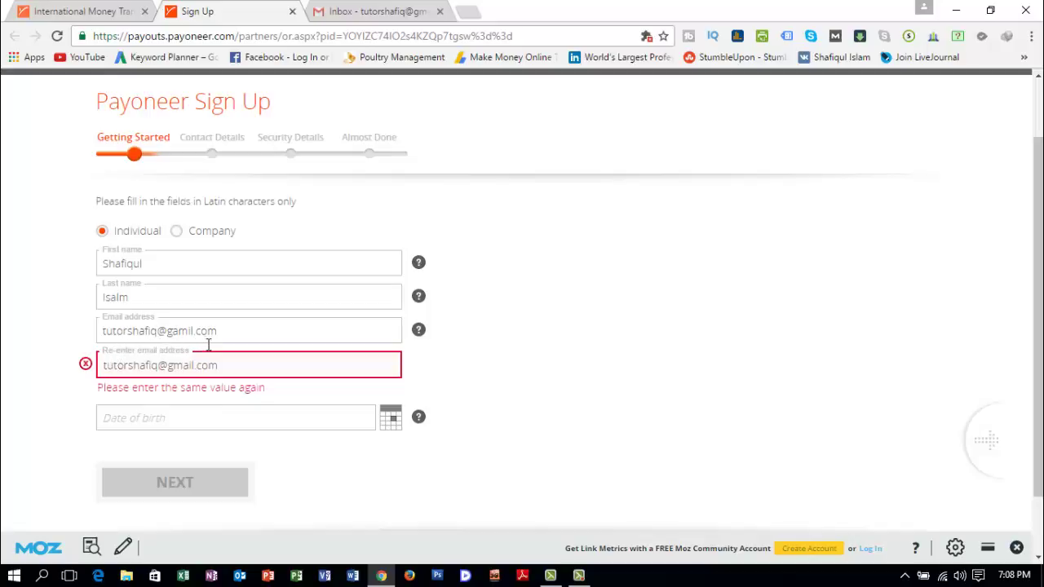
click(192, 333)
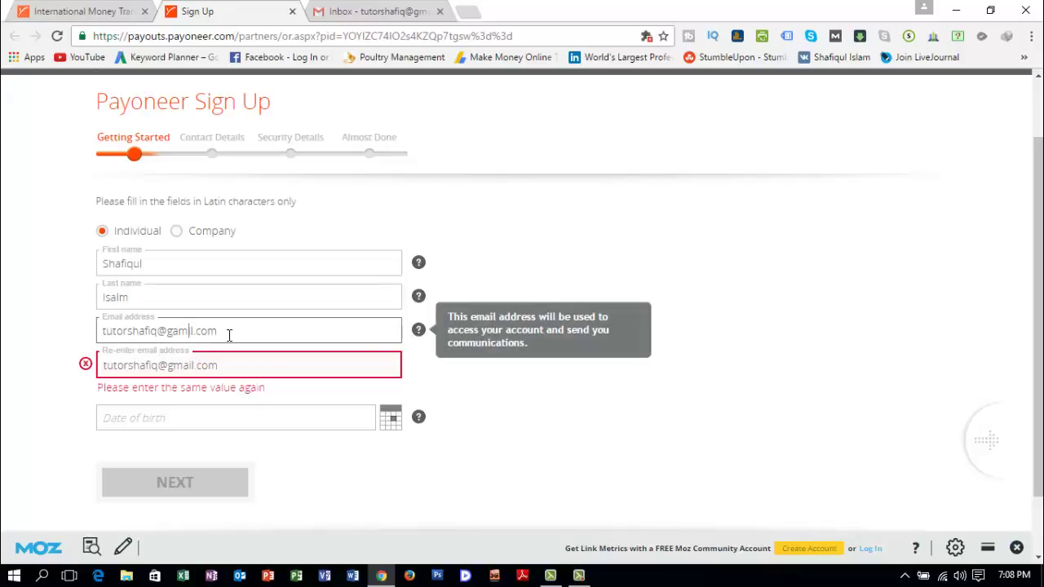
key(BackSpace)
key(BackSpace)
key(Delete)
text(ma)
click(241, 366)
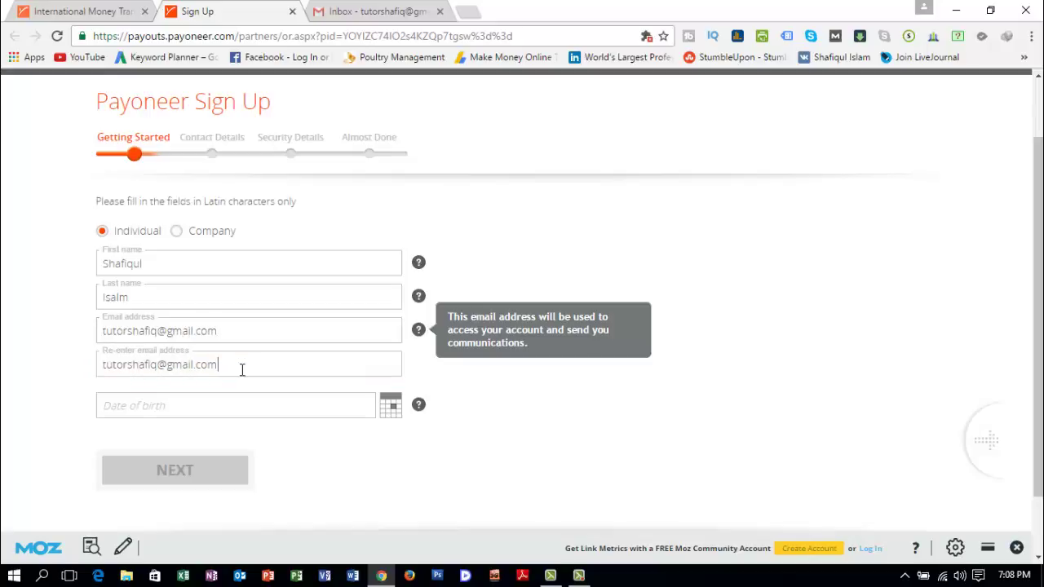
Step: In the date-of-birth calendar, choose 1985 as the birth year
click(226, 397)
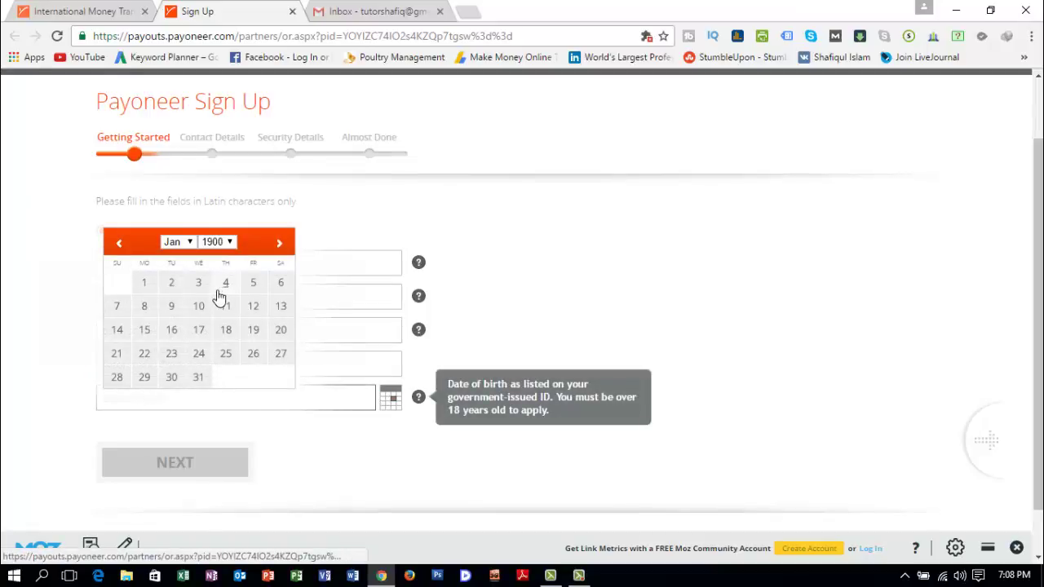
click(214, 241)
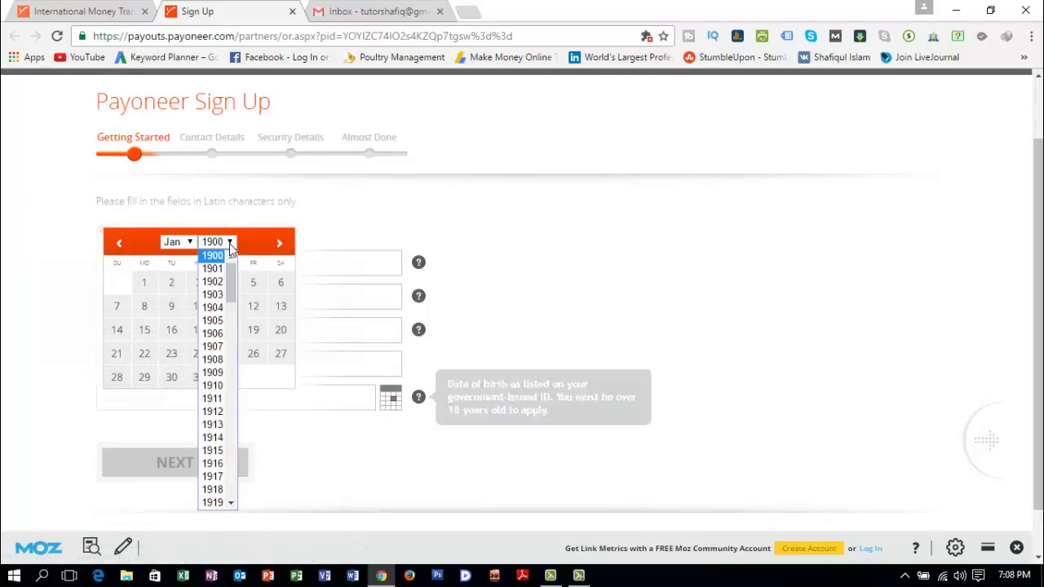
scroll(215, 359, down, 2)
scroll(224, 424, down, 2)
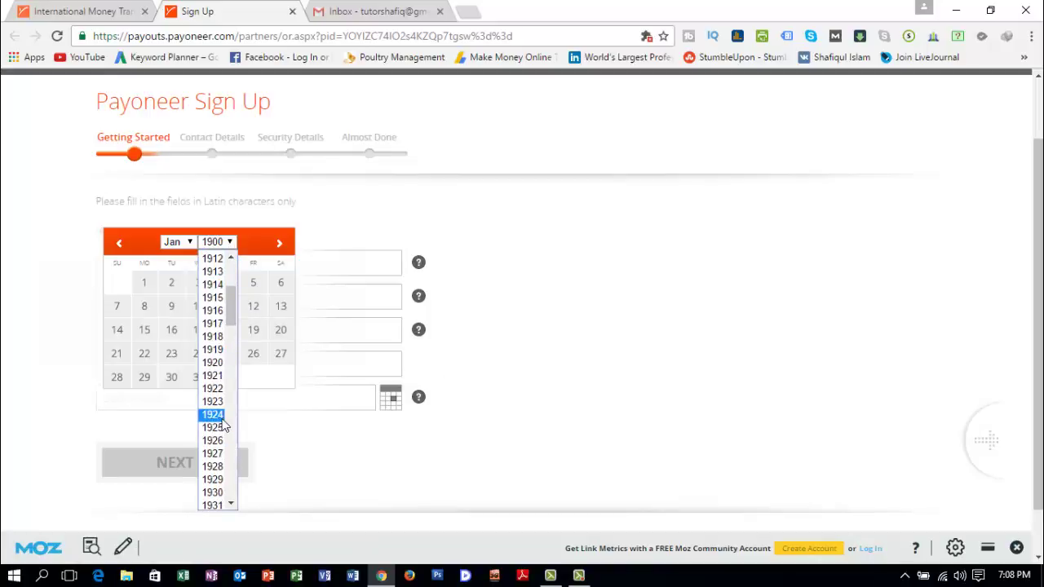
scroll(216, 346, up, 4)
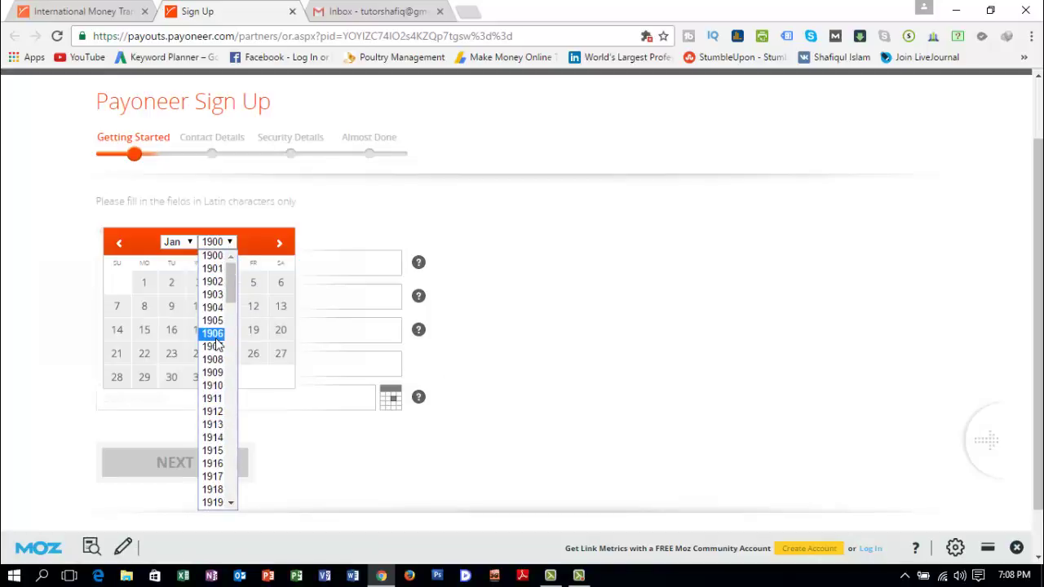
scroll(216, 346, down, 20)
scroll(214, 377, up, 8)
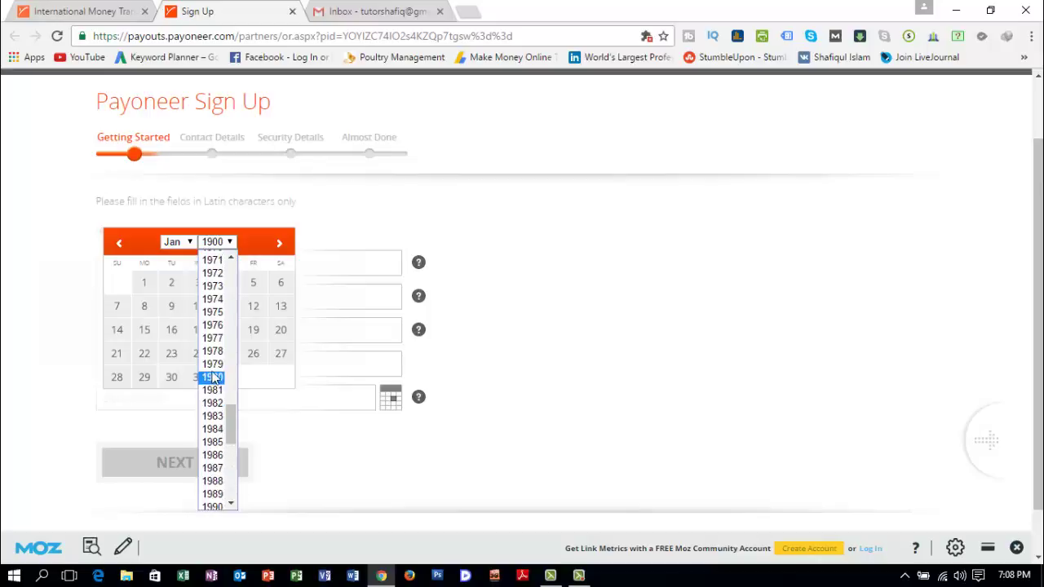
scroll(214, 371, up, 8)
scroll(216, 383, down, 6)
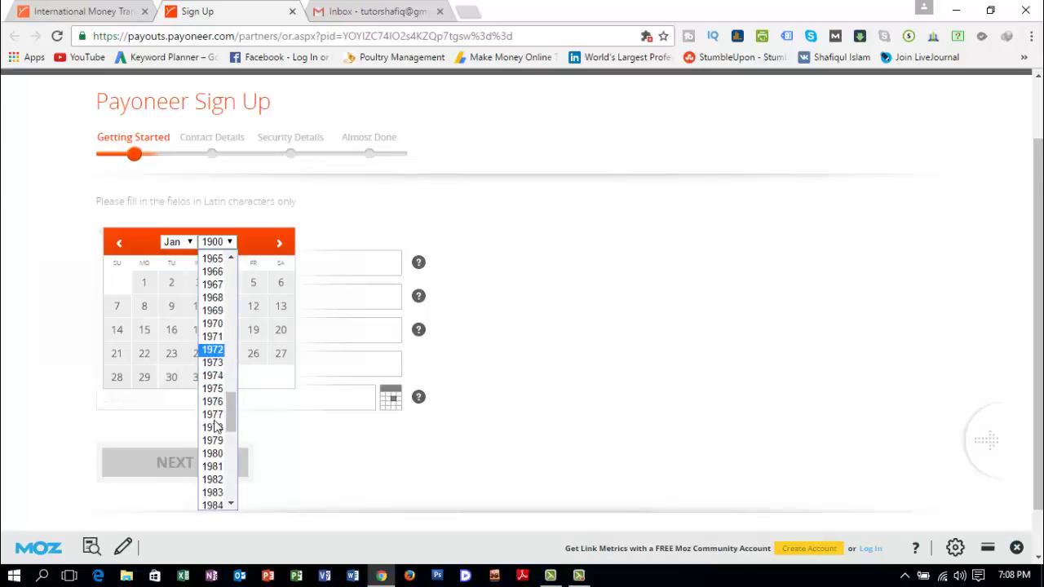
scroll(214, 425, down, 6)
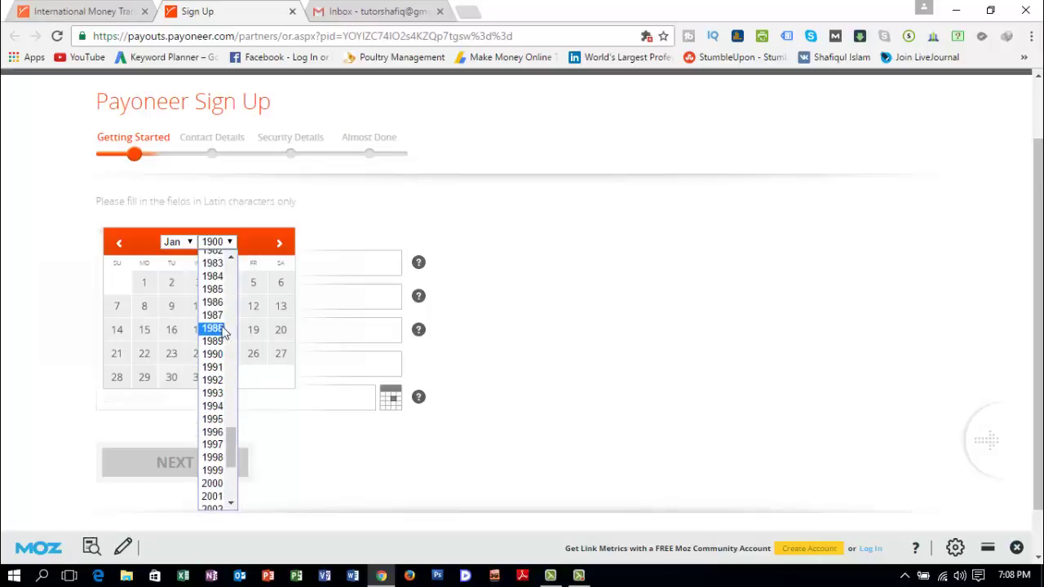
click(213, 290)
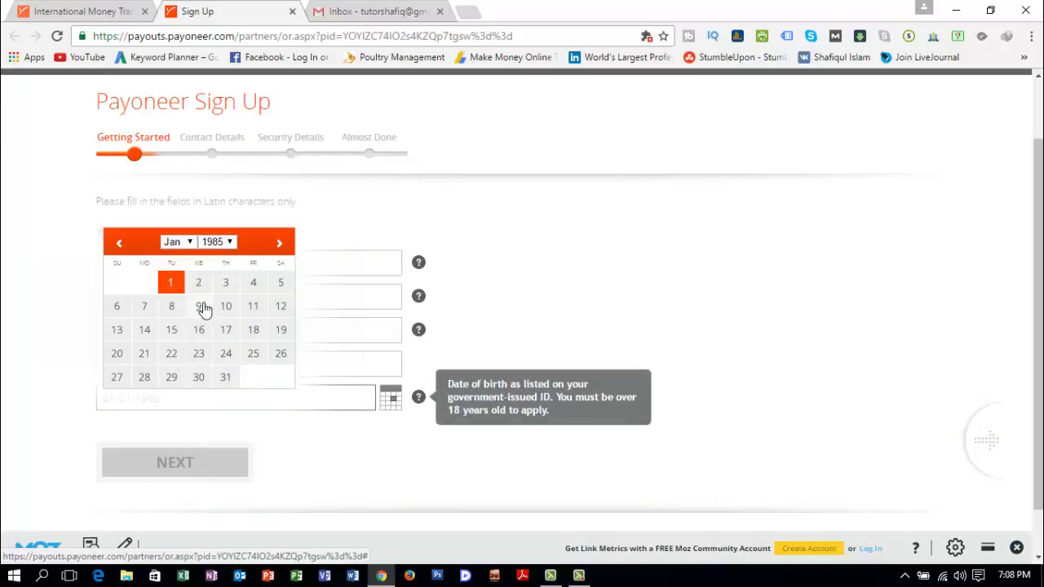
click(187, 243)
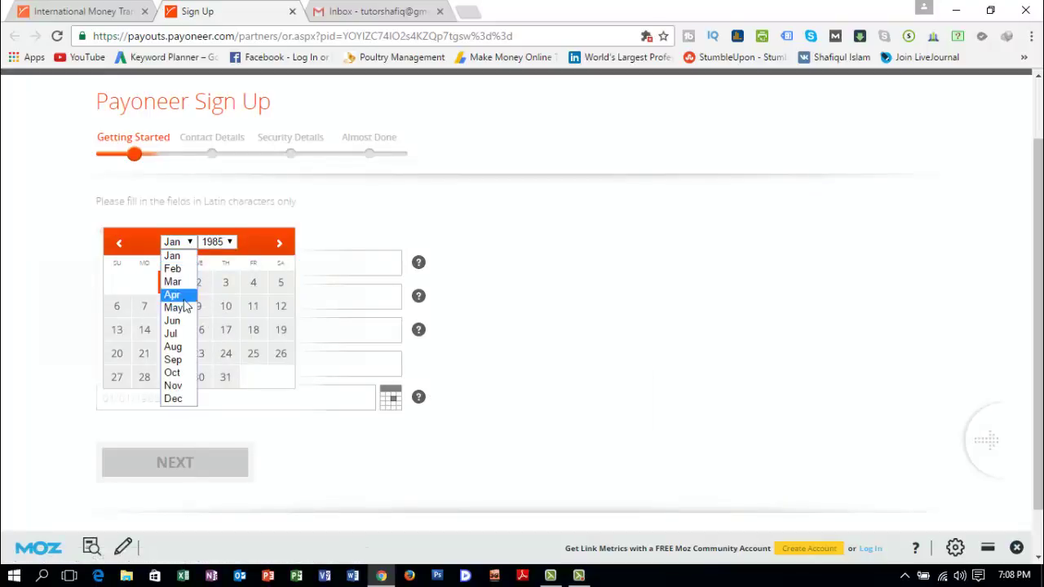
click(172, 373)
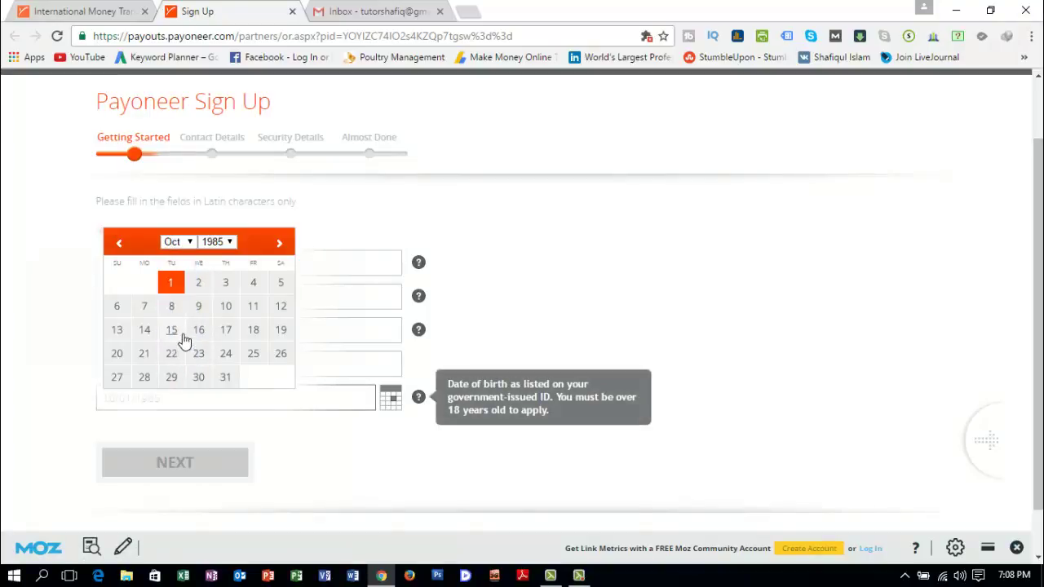
click(181, 339)
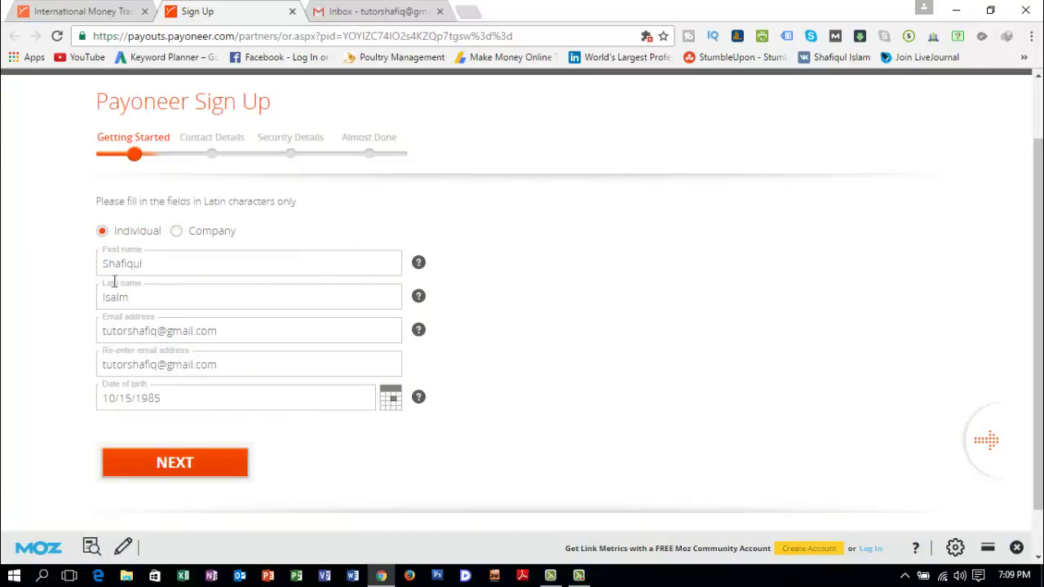
click(194, 467)
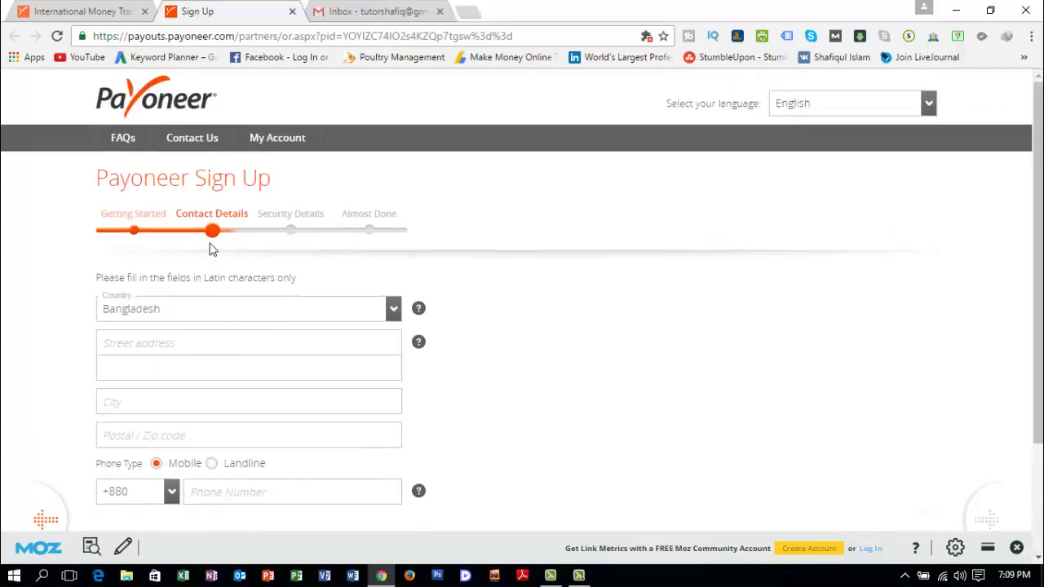
Step: Scroll through the Contact Details form, with Bangladesh preset as the country
scroll(240, 314, down, 2)
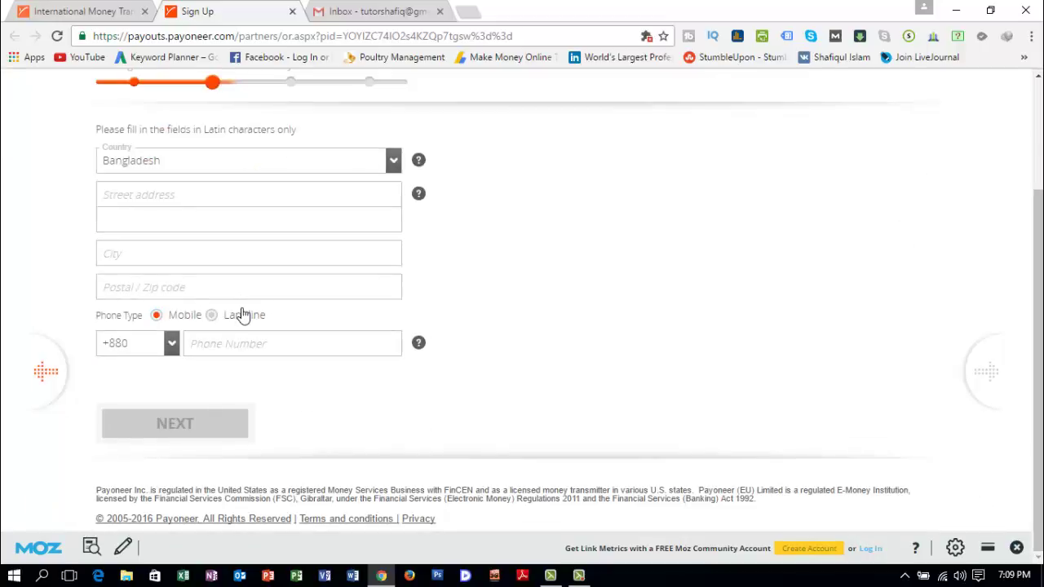
scroll(239, 314, up, 2)
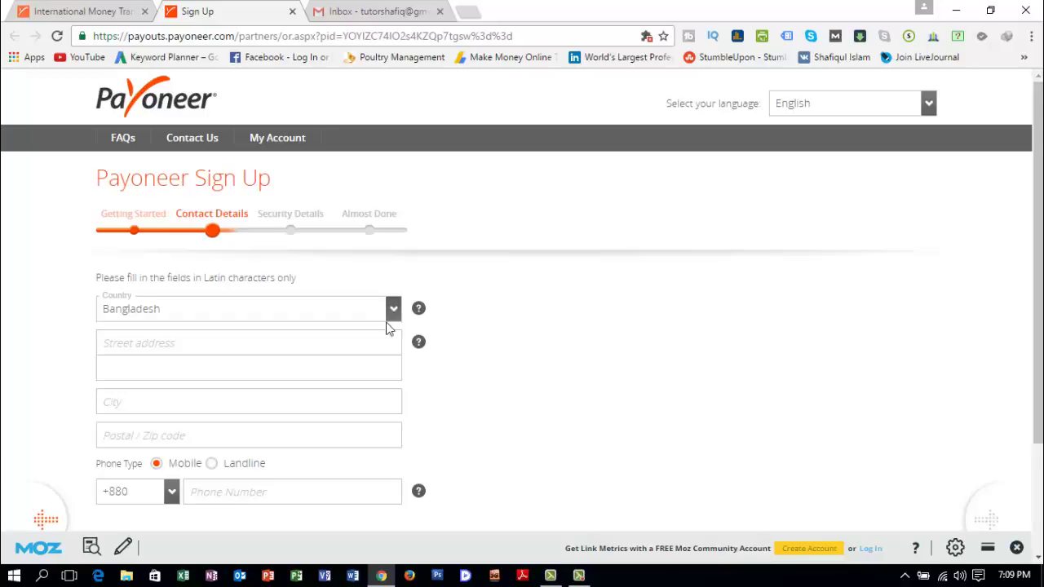
Step: Type the street address into the first address line
click(260, 352)
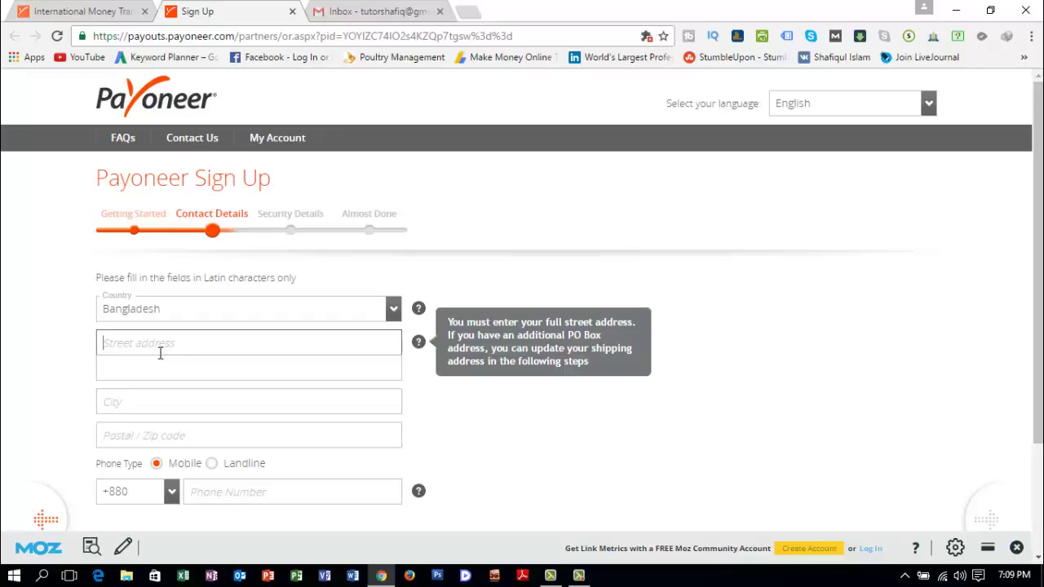
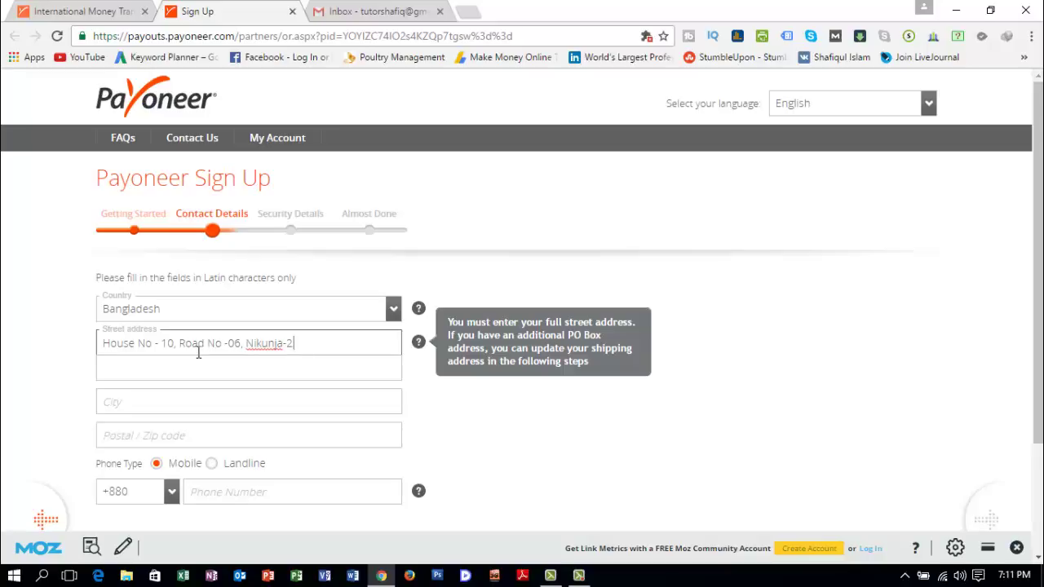
click(165, 380)
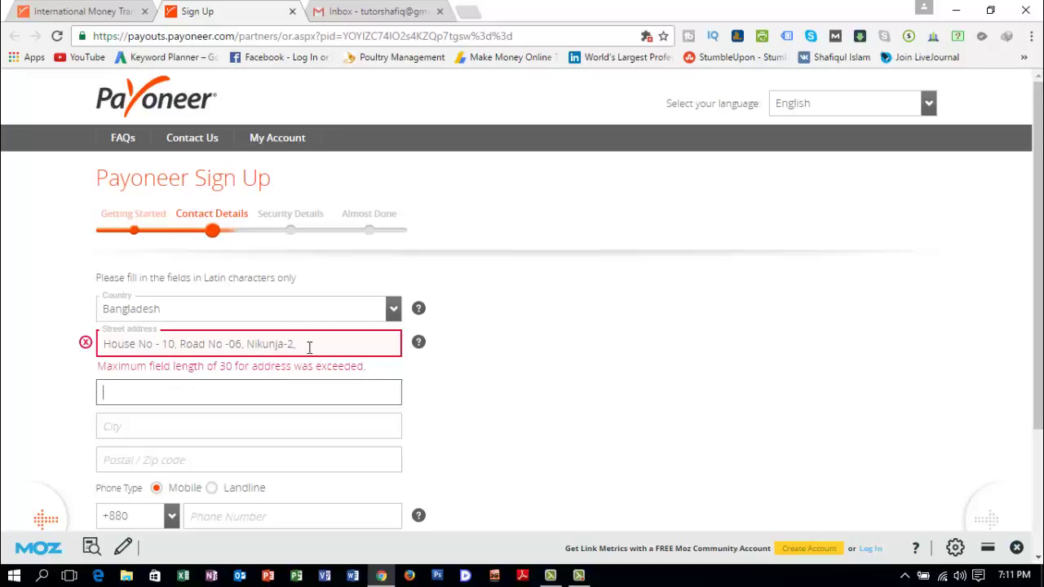
Step: Cut the overflowing end of the first address line and paste it into the second line
drag(310, 352, 245, 351)
key(ctrl+c)
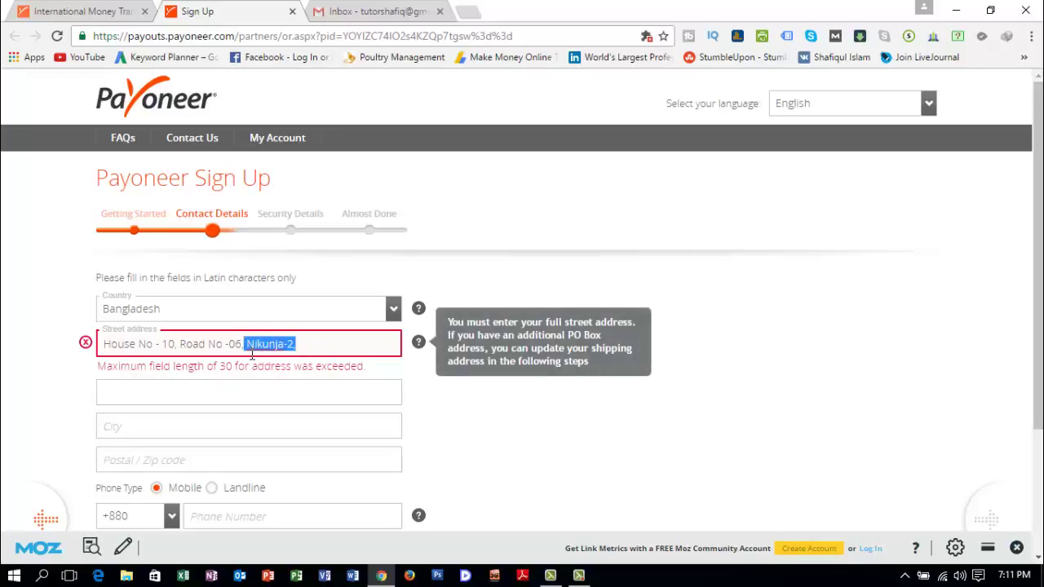
right_click(259, 347)
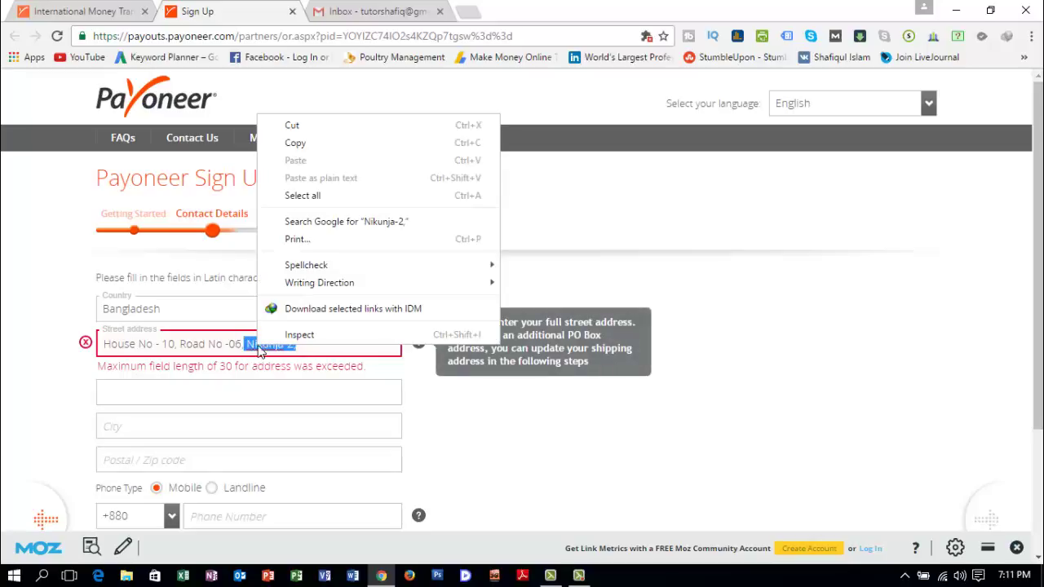
click(293, 126)
click(144, 404)
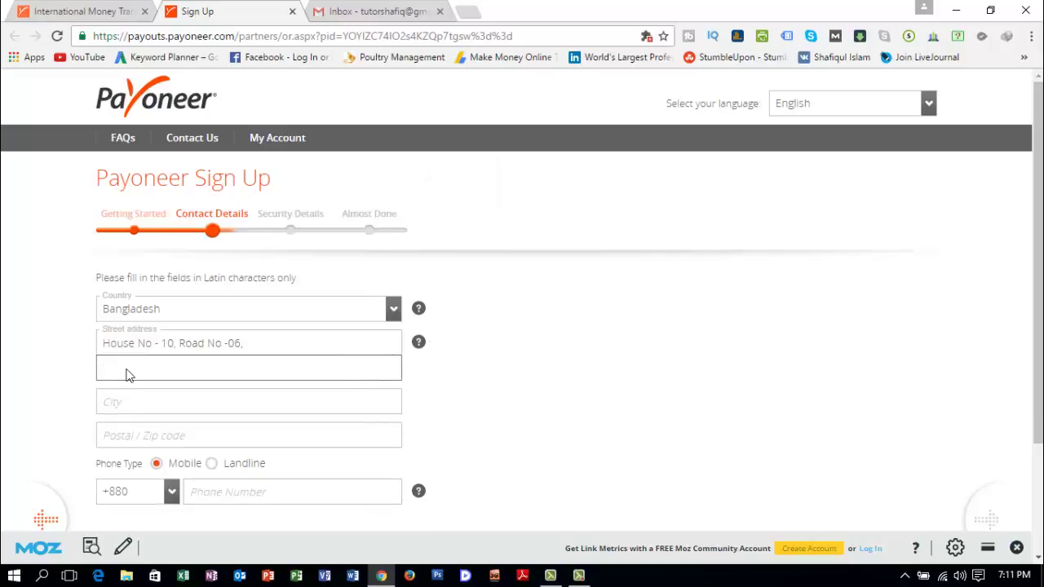
right_click(128, 371)
click(165, 249)
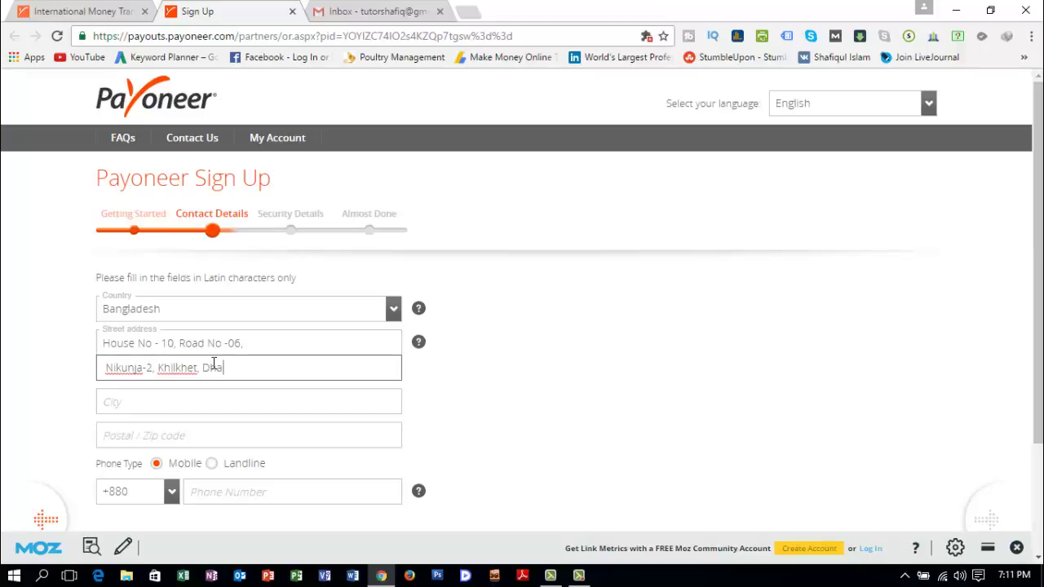
Step: Complete the second address line, then delete its trailing city and postal code text
click(175, 406)
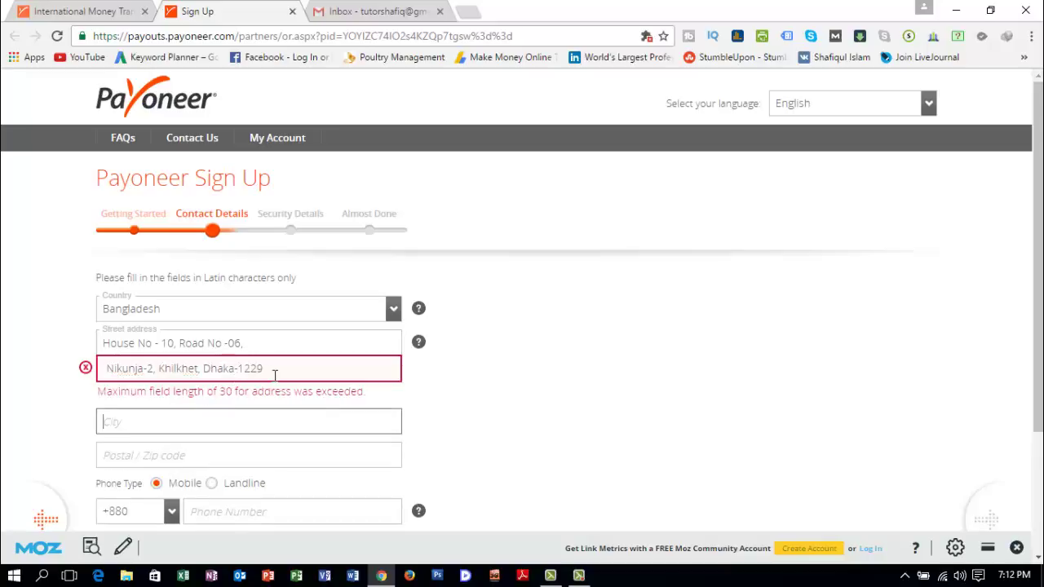
click(278, 375)
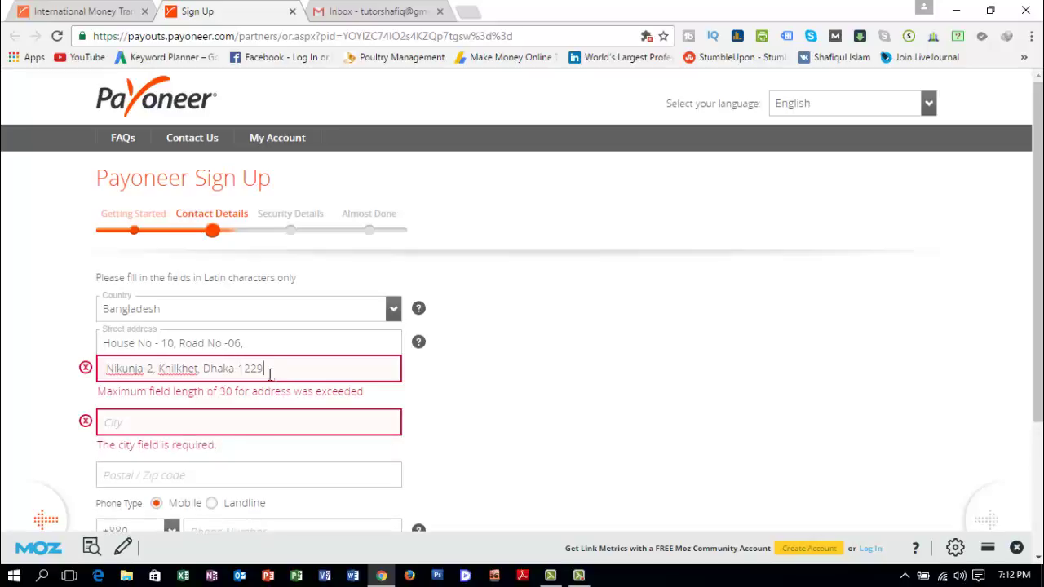
drag(267, 374, 205, 374)
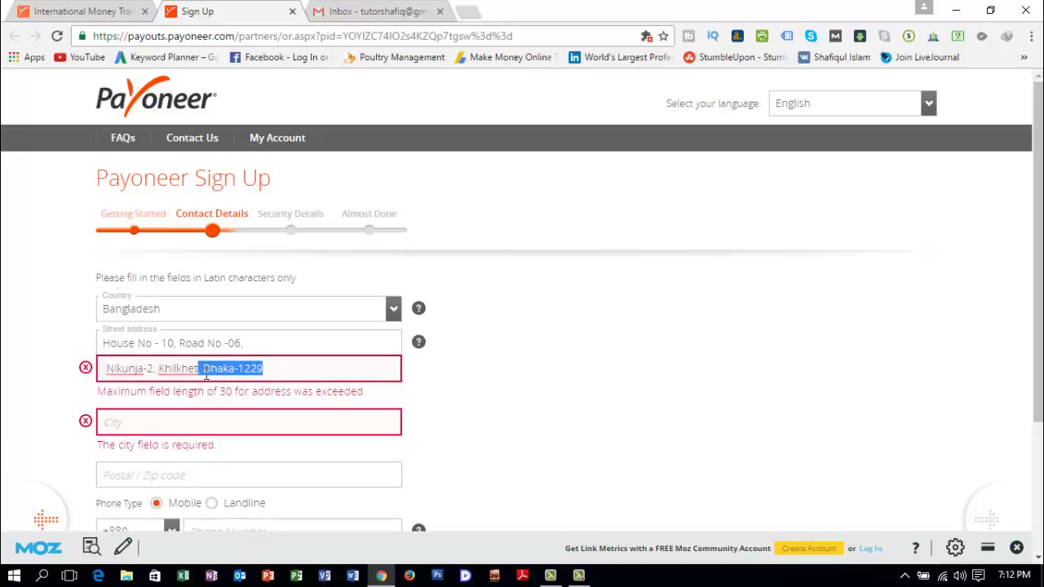
key(BackSpace)
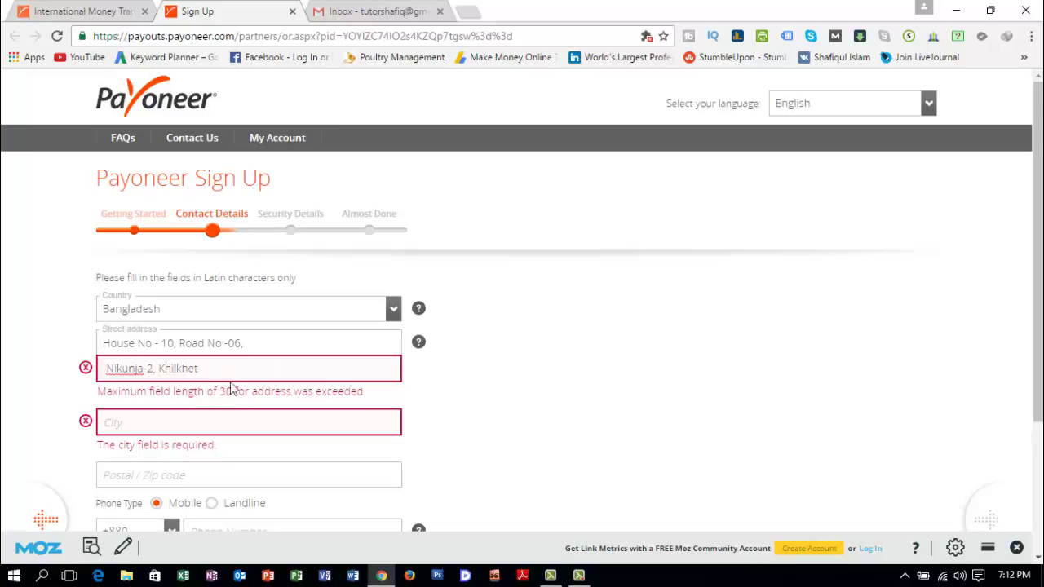
Step: Fill in the City and Postal / Zip code fields
click(218, 422)
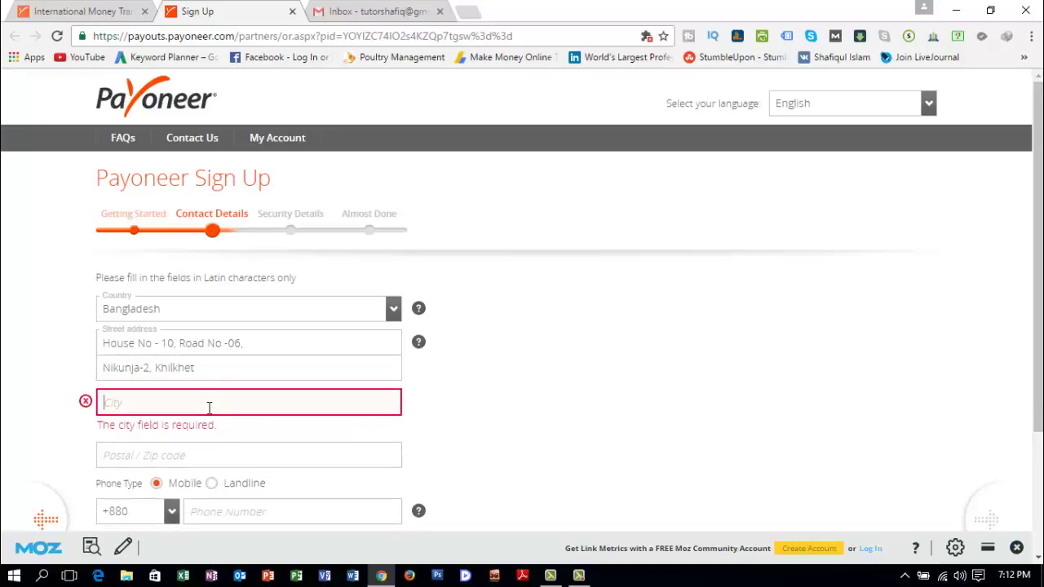
text(Dhaka)
click(176, 460)
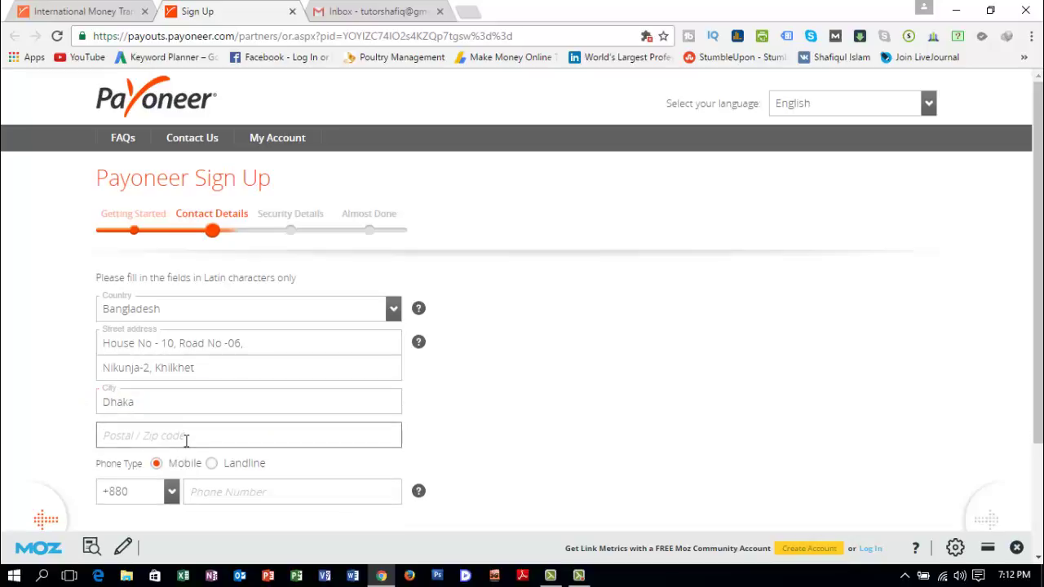
text(1229)
scroll(186, 440, down, 2)
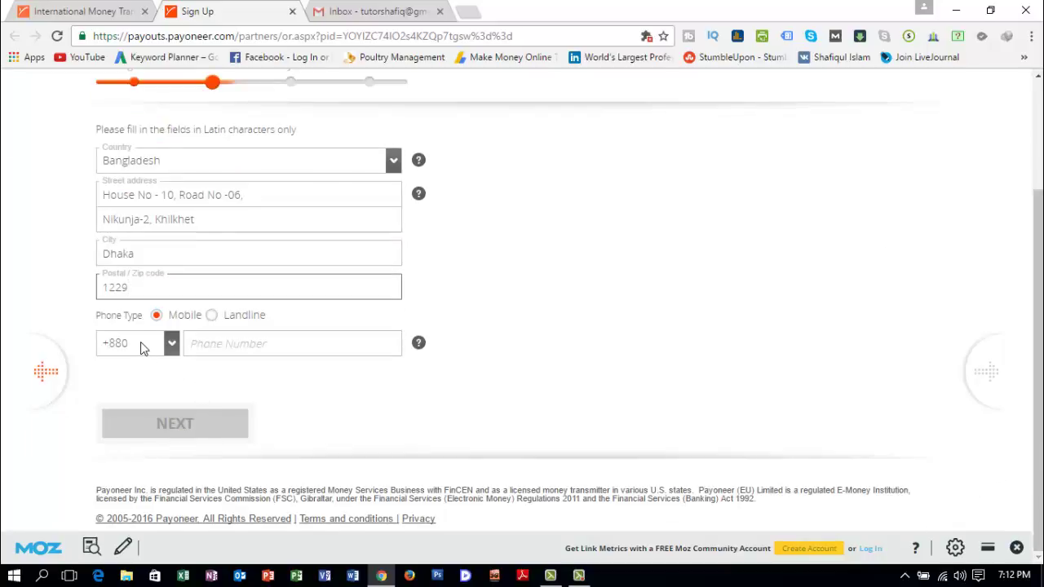
scroll(149, 323, up, 2)
scroll(163, 335, down, 2)
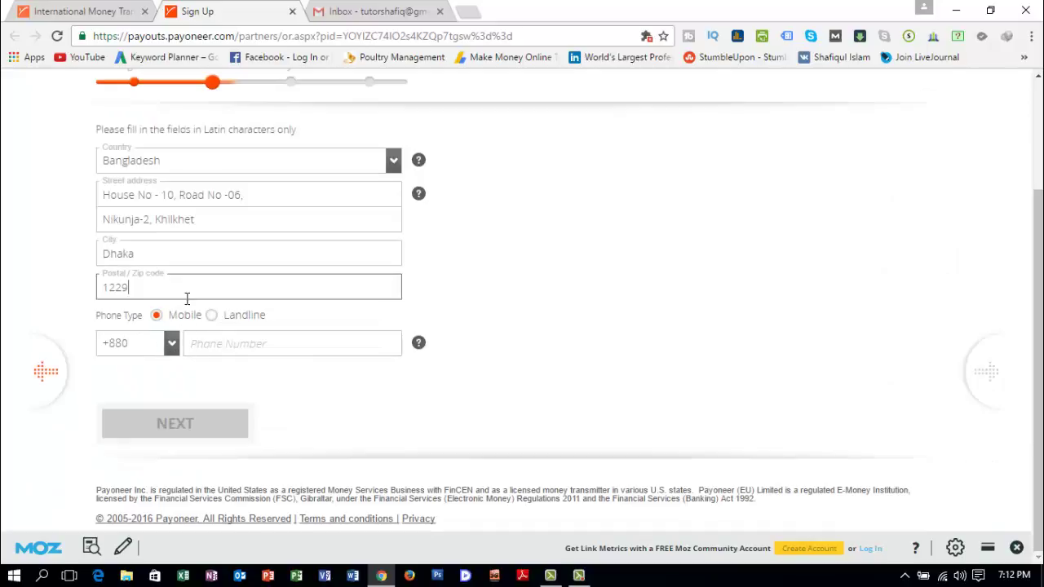
scroll(187, 300, up, 2)
scroll(223, 400, down, 2)
Step: Enter the mobile phone number and submit the contact details
click(238, 354)
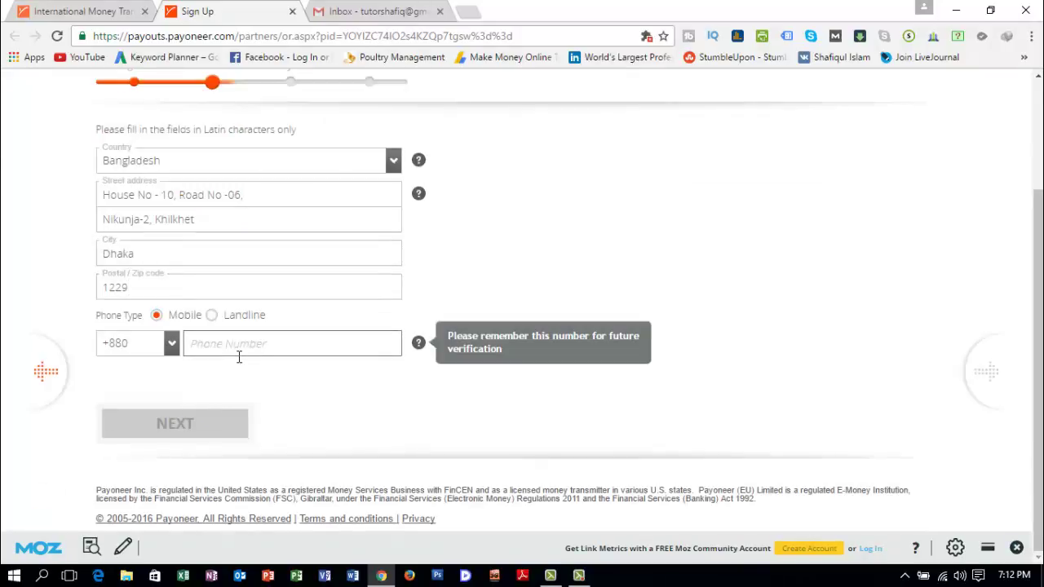
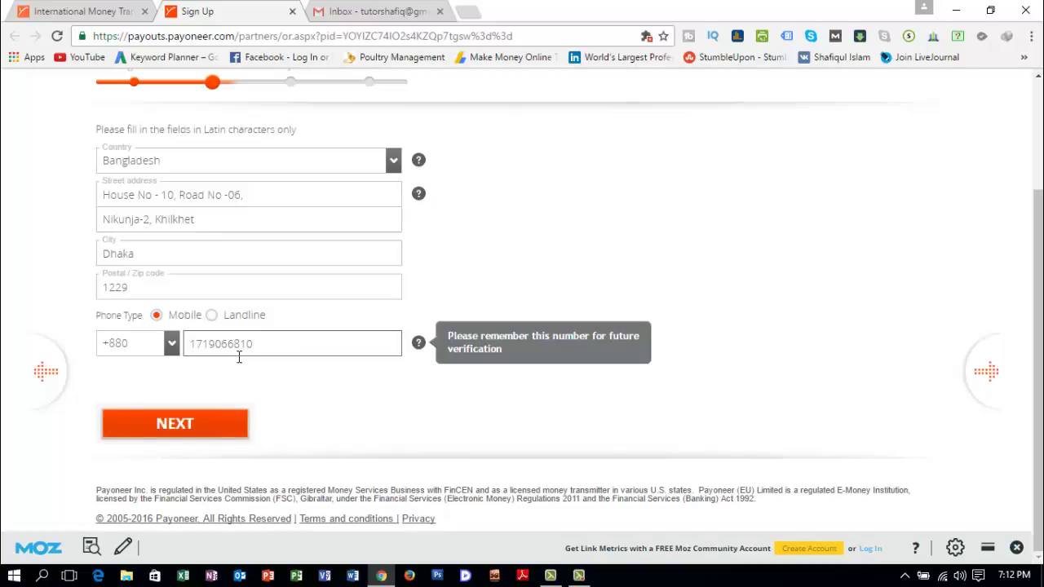
scroll(358, 398, up, 2)
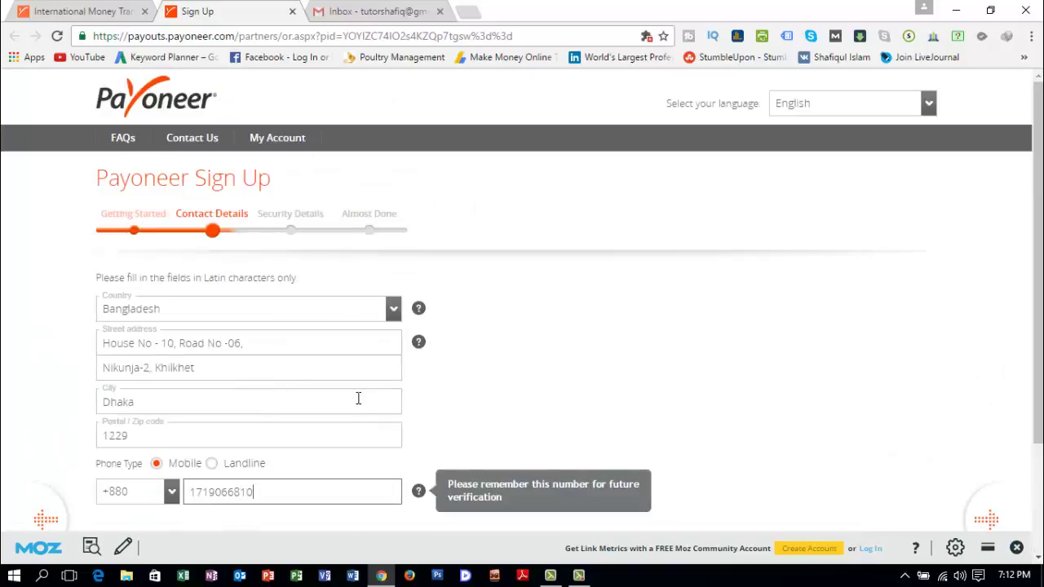
scroll(335, 411, down, 2)
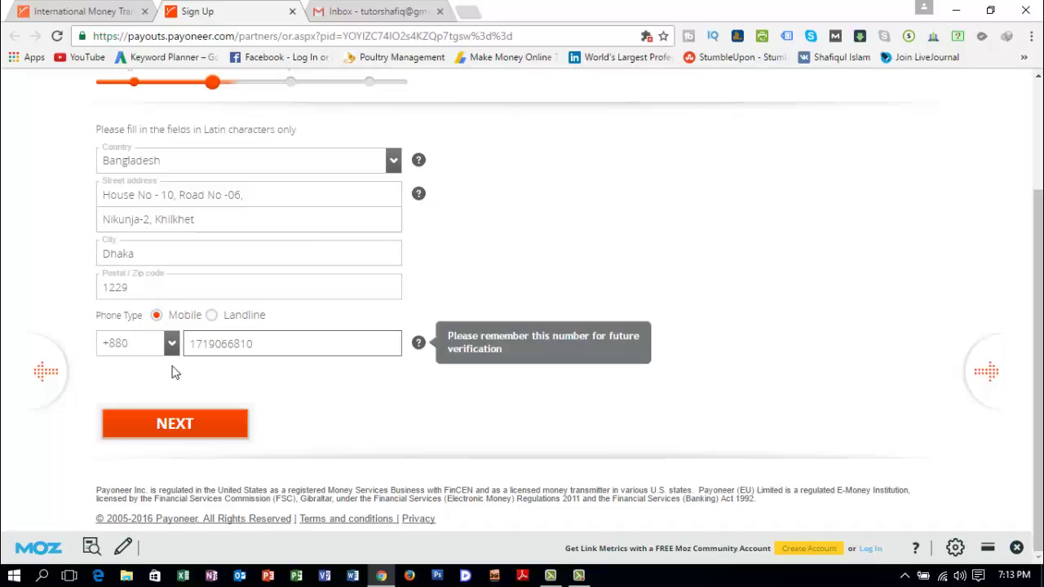
click(179, 429)
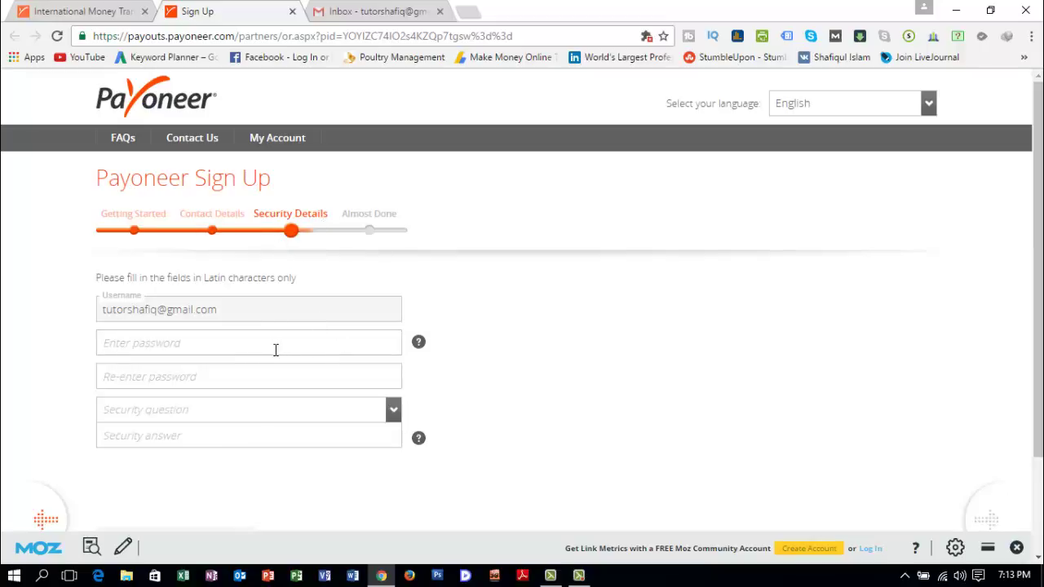
Step: Enter and confirm the account password, then display the security question options
scroll(269, 347, down, 1)
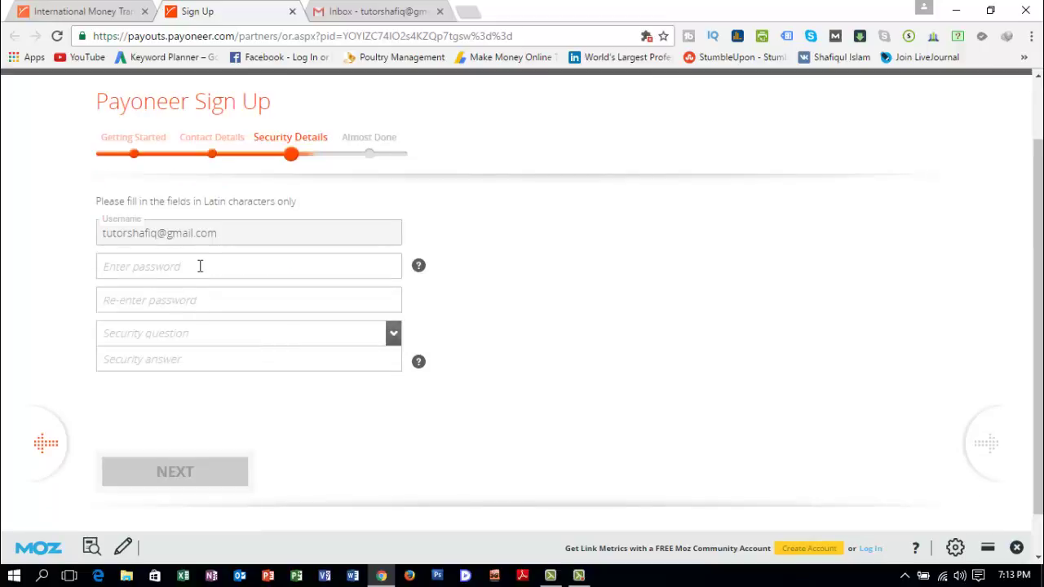
click(158, 276)
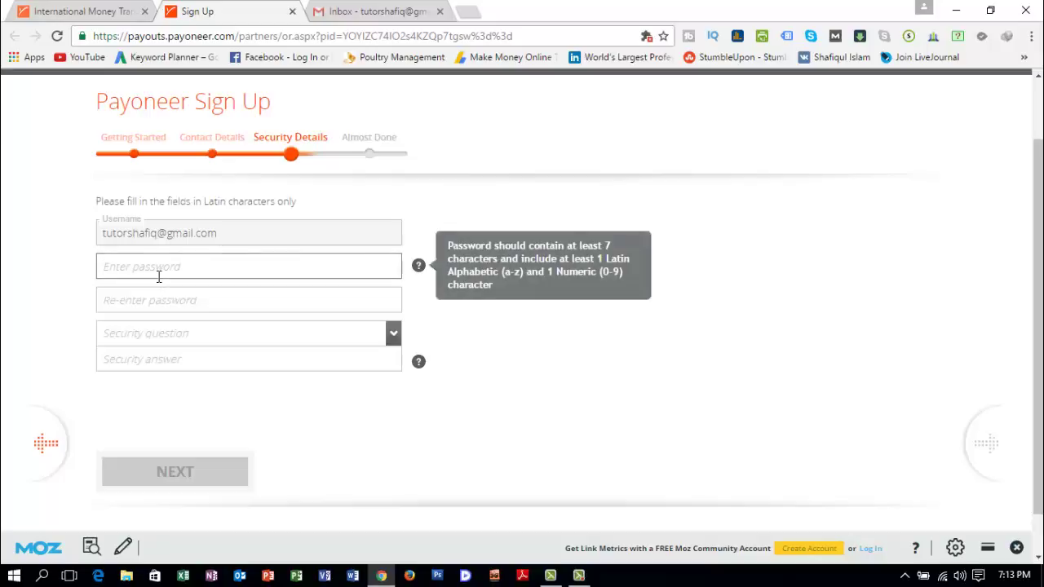
click(183, 306)
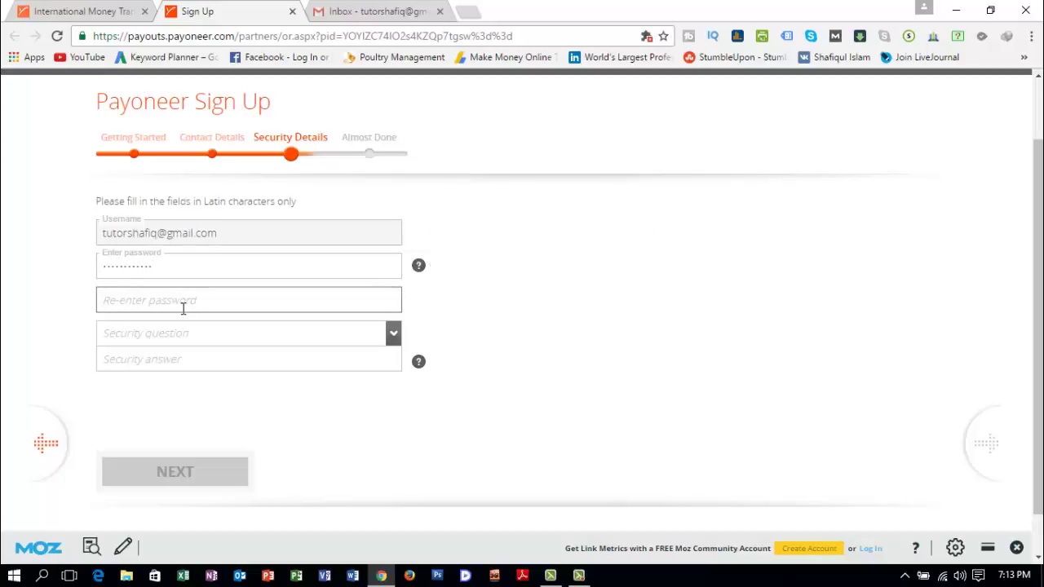
text(•)
click(396, 335)
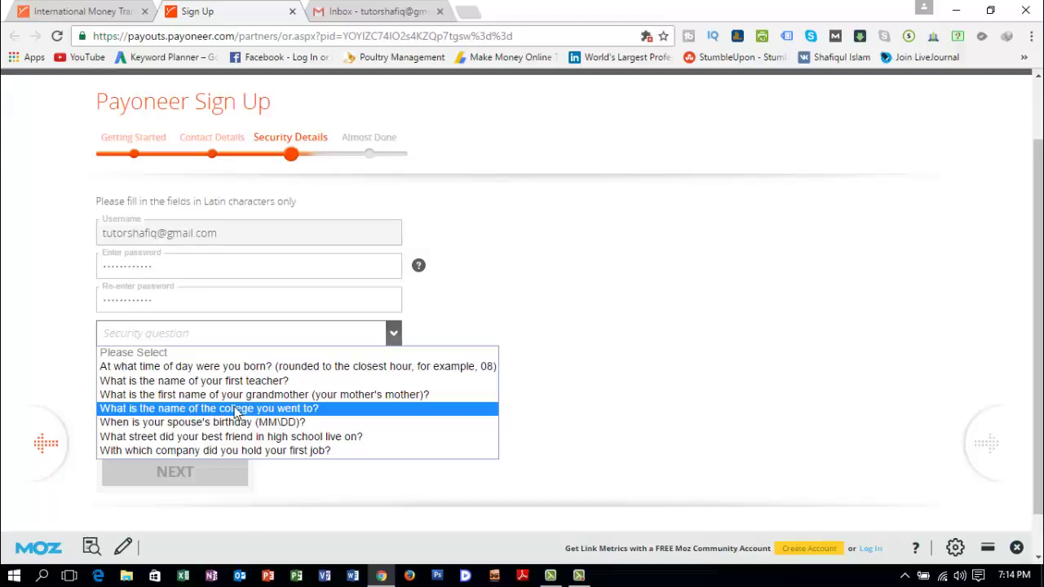
Step: Choose the 'What is the name of the college you went to?' question, answer it, and continue
click(236, 409)
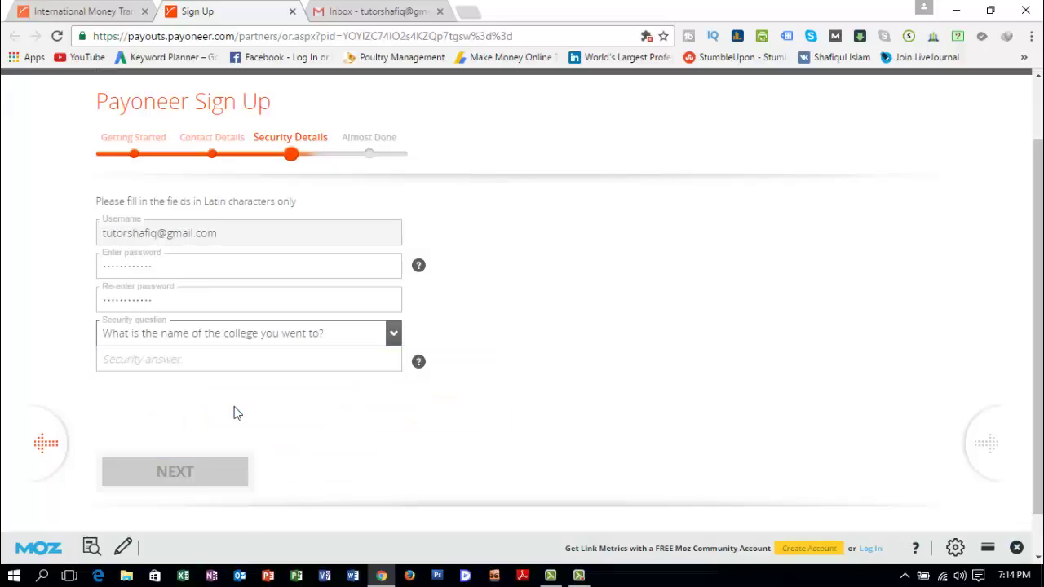
click(175, 368)
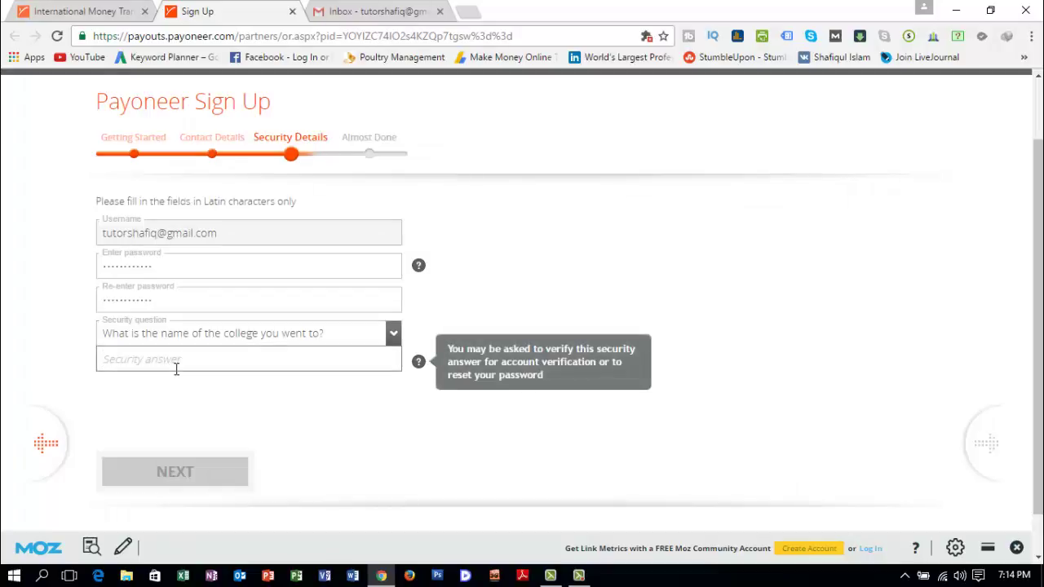
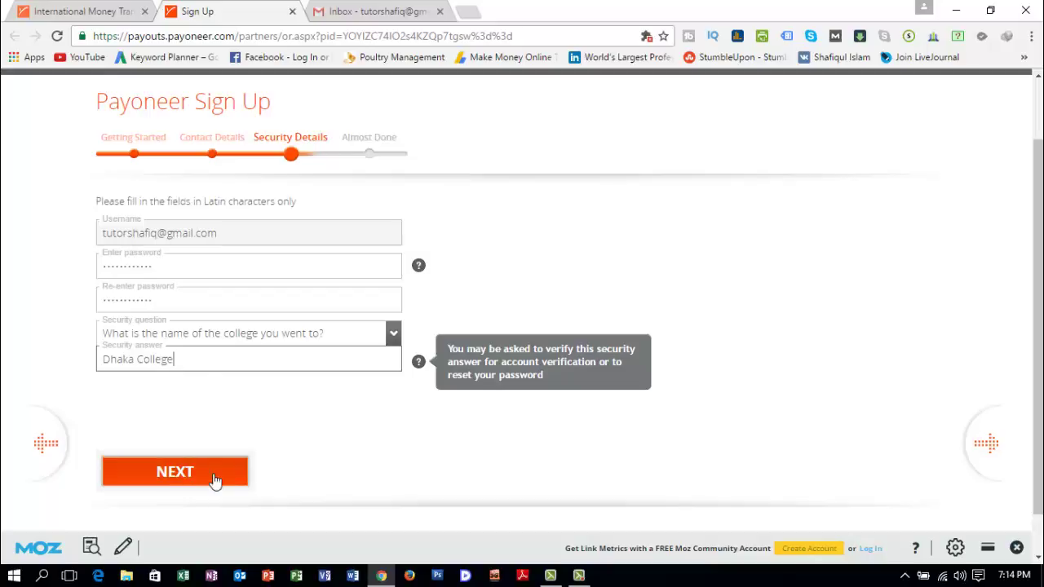
click(179, 479)
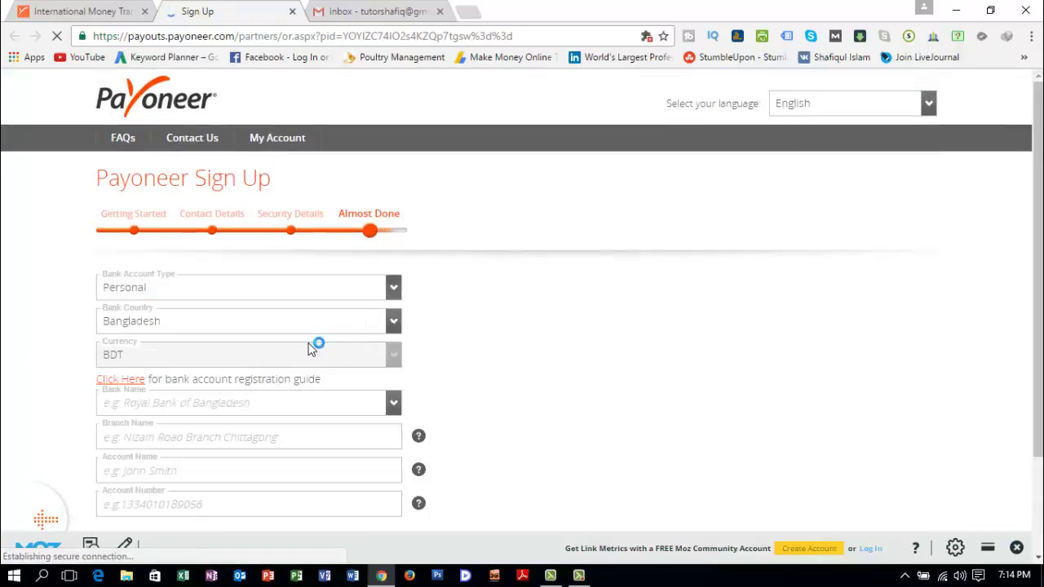
Step: Look through the bank list on the bank details form without choosing one
scroll(312, 349, down, 2)
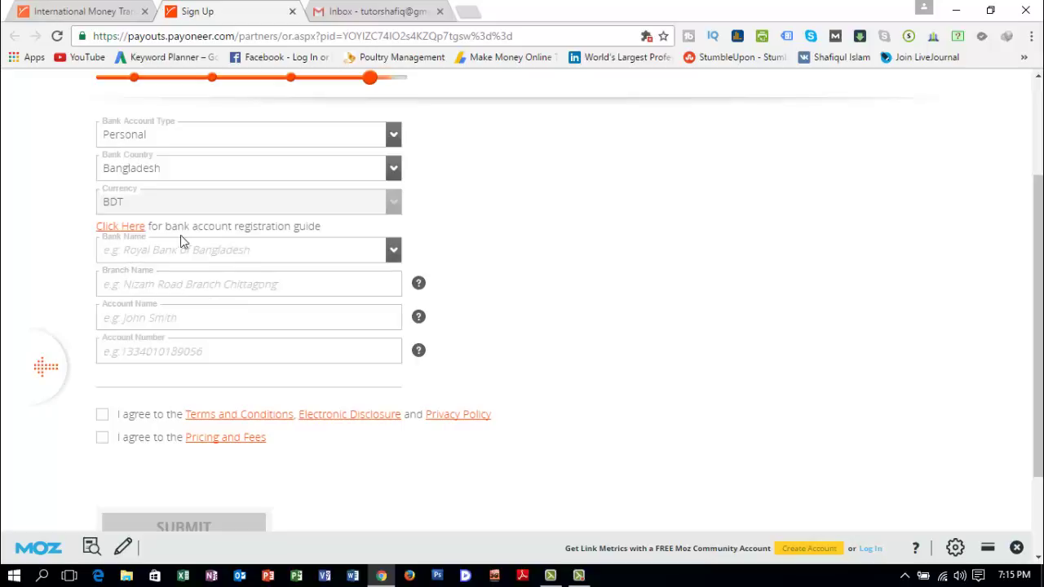
click(393, 252)
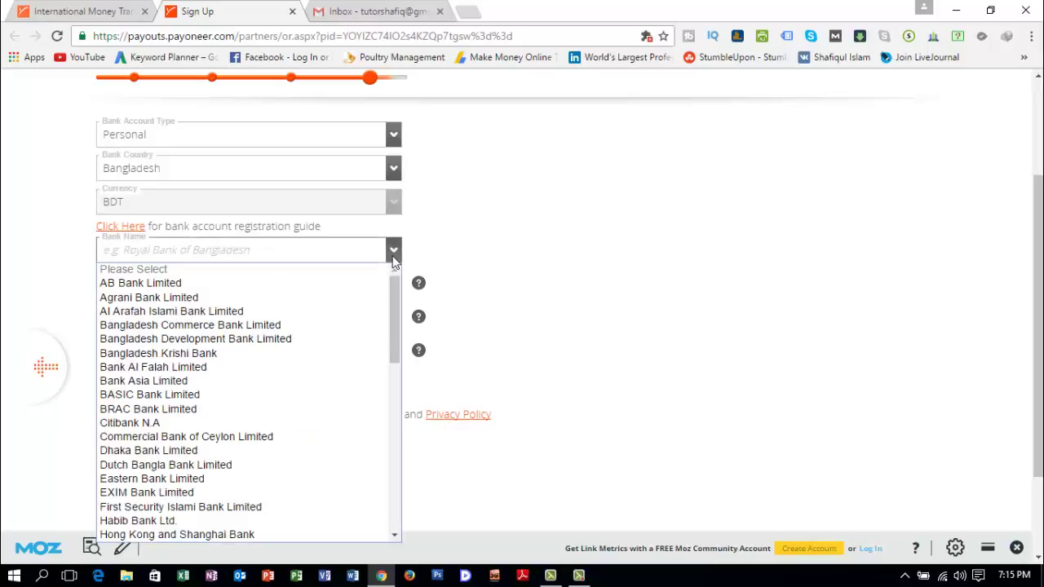
click(393, 253)
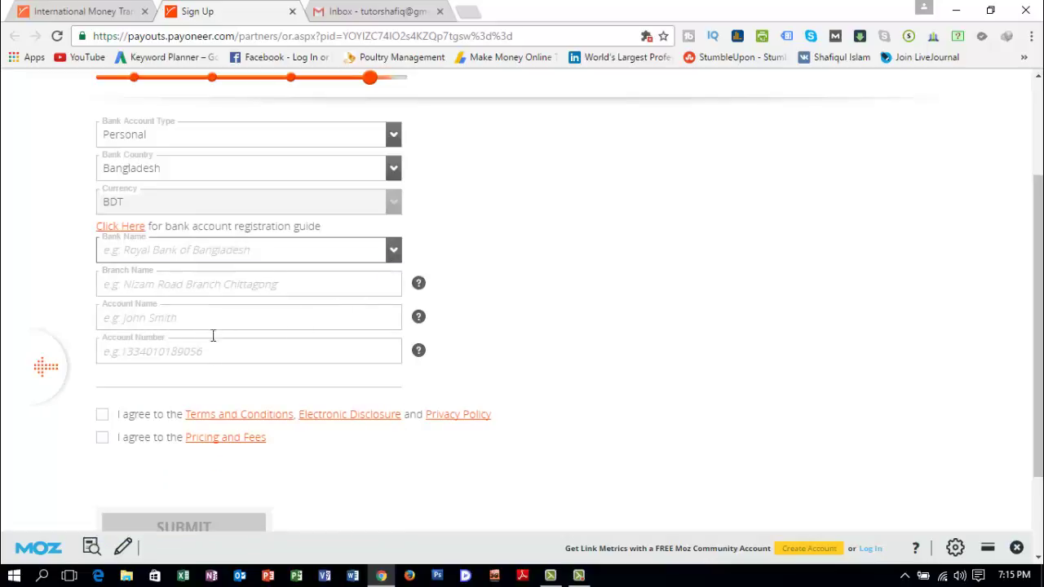
scroll(171, 356, down, 2)
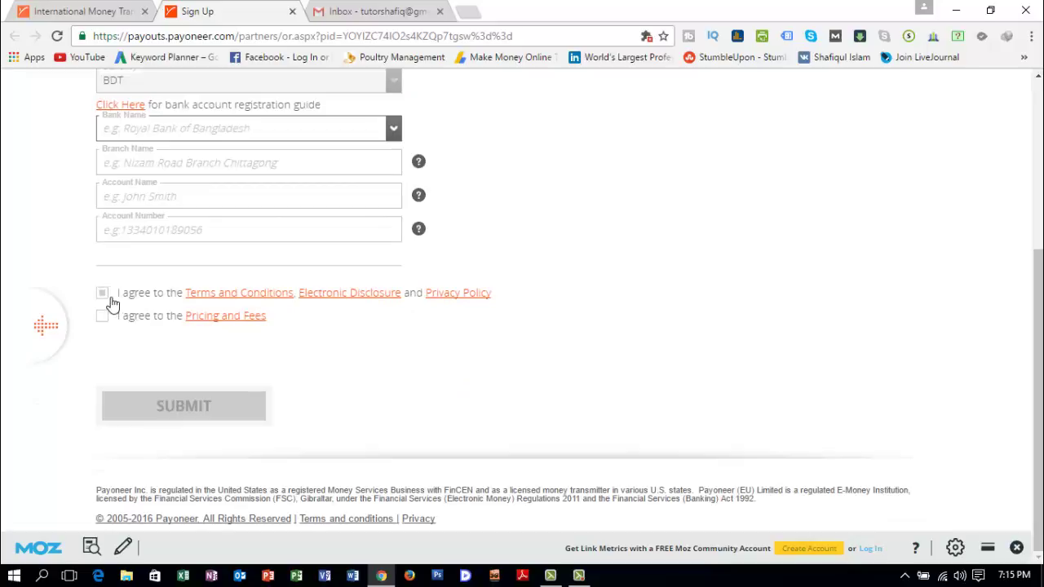
Step: Agree to the terms, disclosure and privacy policy, and to the pricing and fees
click(106, 295)
click(106, 318)
scroll(127, 334, up, 1)
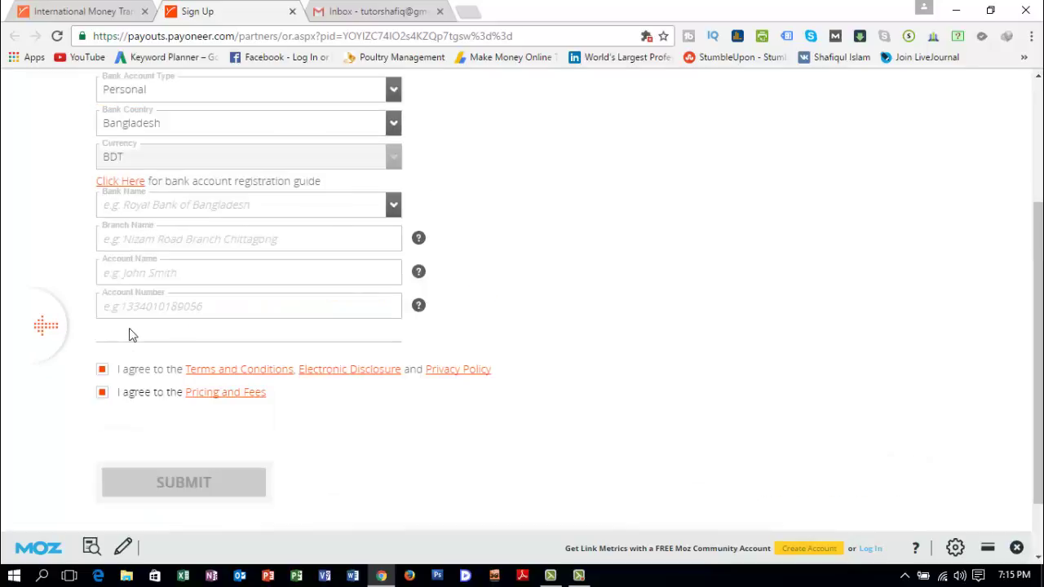
scroll(256, 326, up, 2)
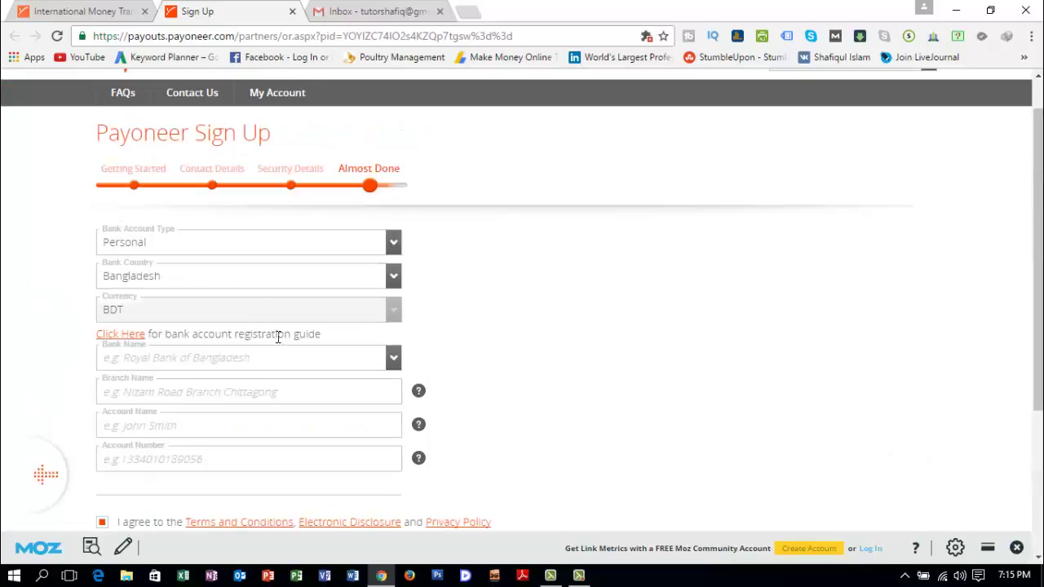
scroll(290, 358, down, 2)
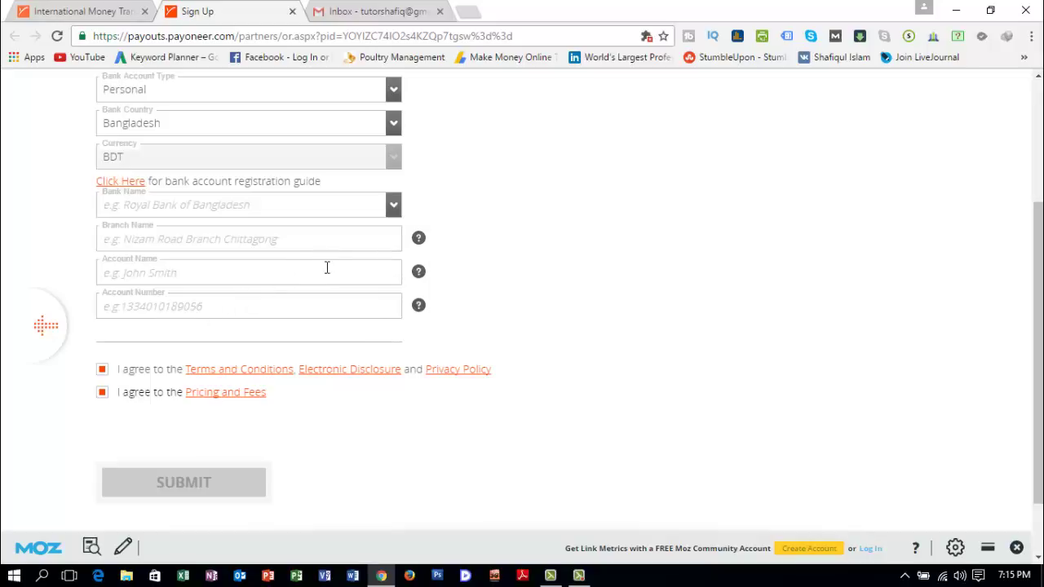
scroll(326, 265, down, 2)
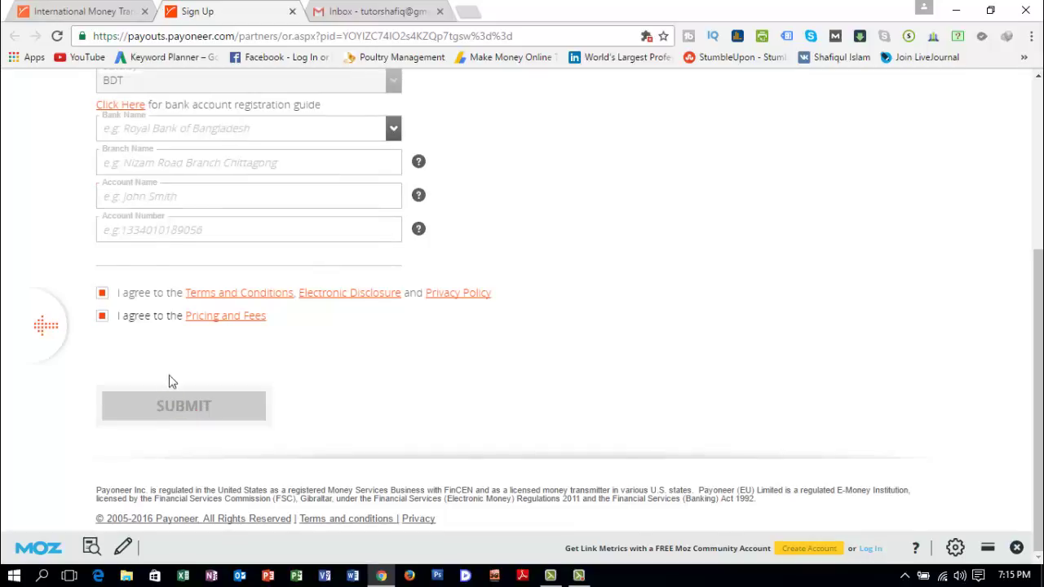
scroll(180, 379, up, 4)
scroll(301, 266, up, 2)
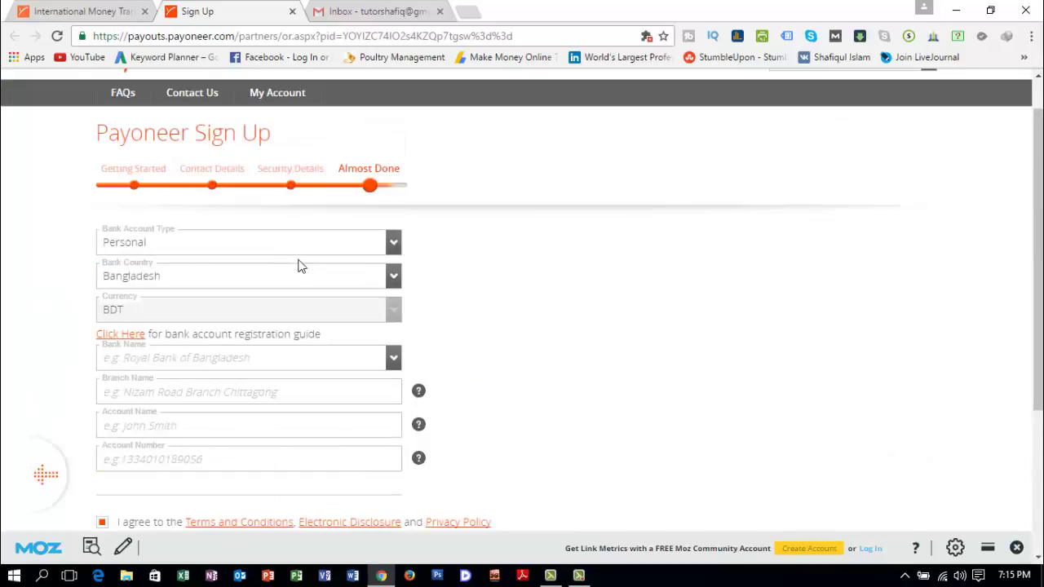
Step: Keep the Personal account type and Bangladesh bank country, and open the Bank Account Registration Guide
click(393, 251)
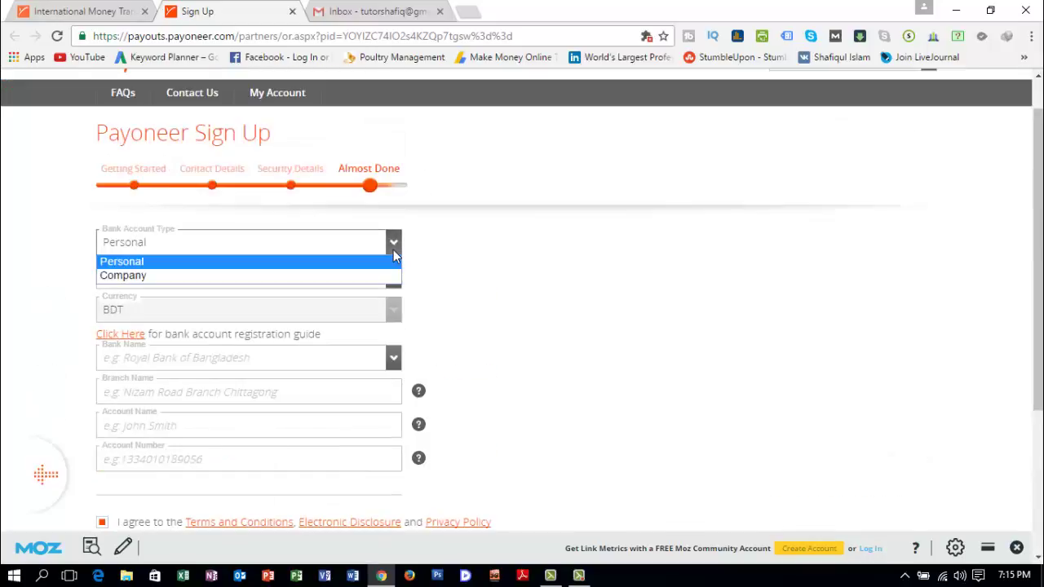
click(393, 250)
click(391, 277)
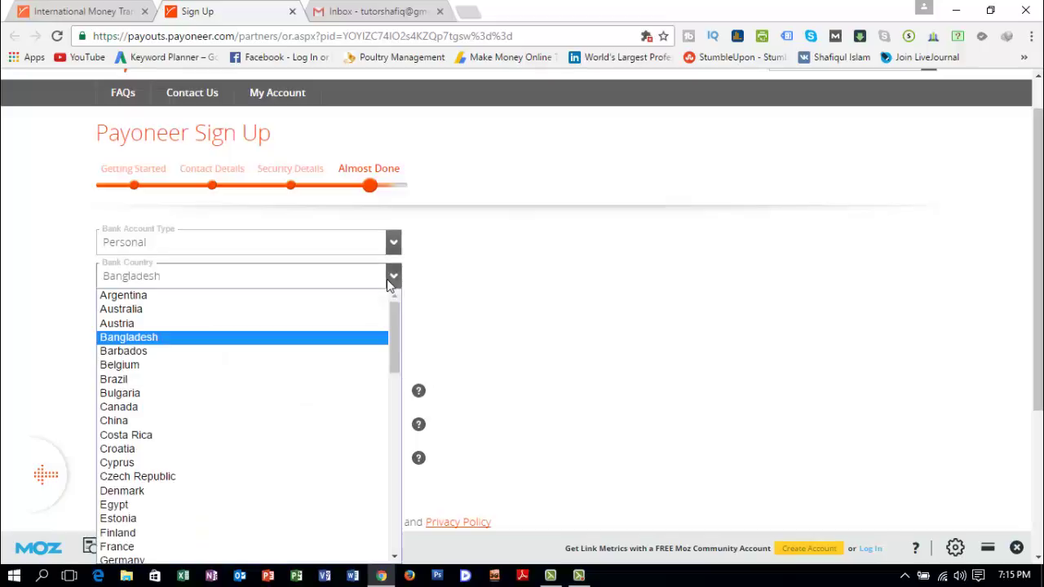
click(392, 277)
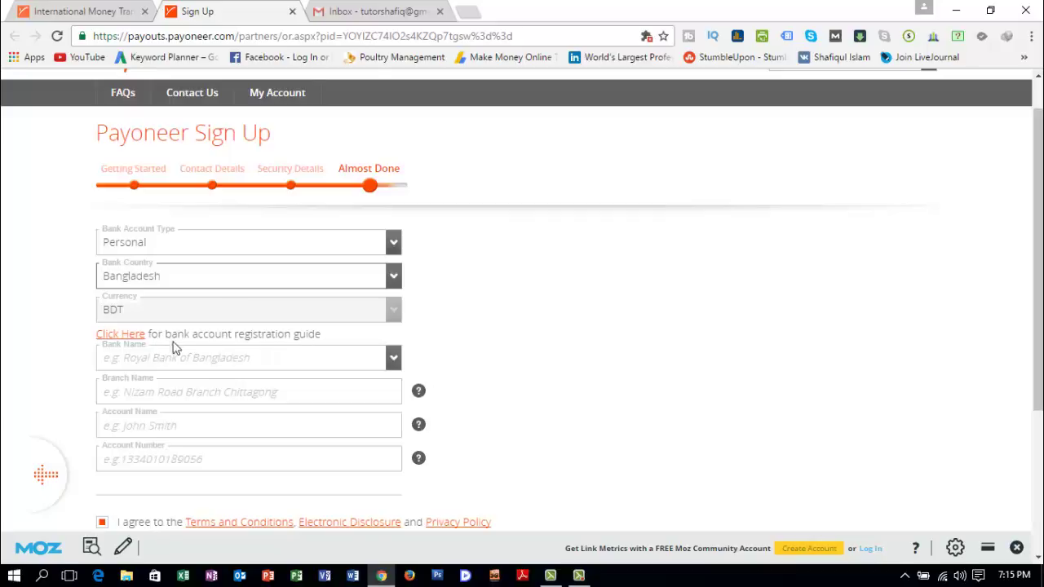
click(127, 341)
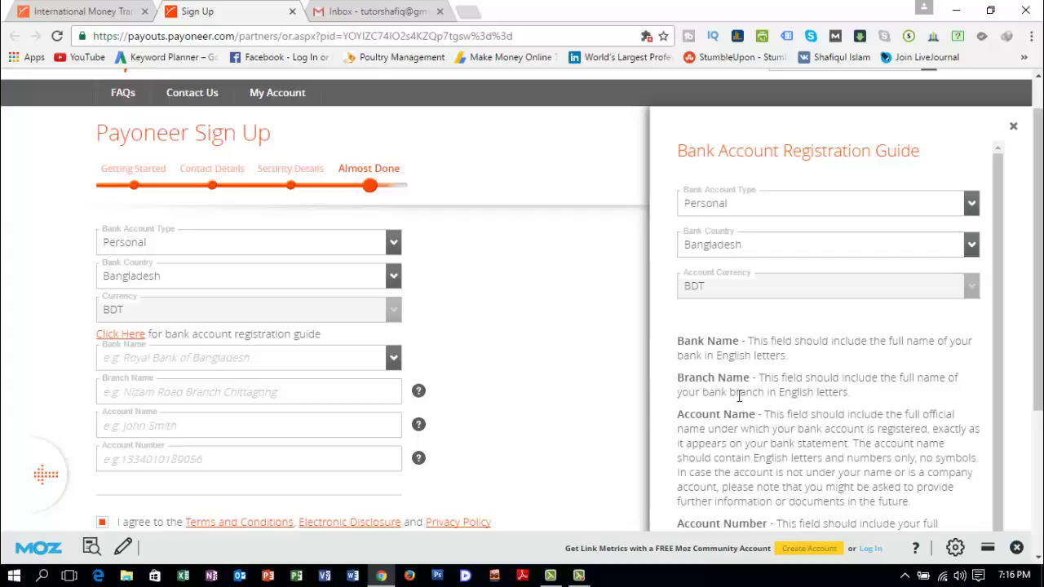
Step: Select Uttara Bank Limited as the bank name
scroll(739, 396, down, 3)
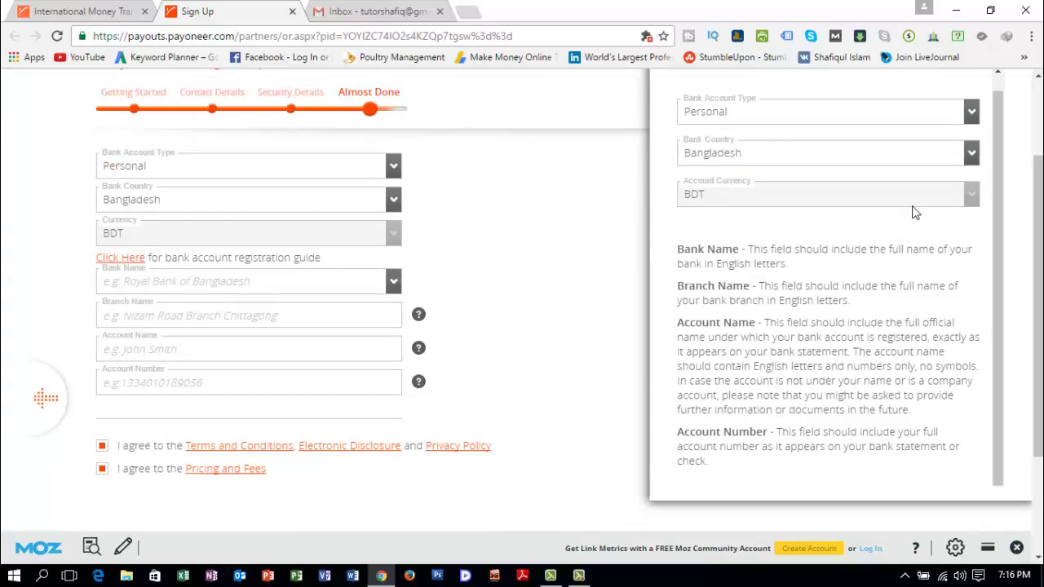
click(393, 282)
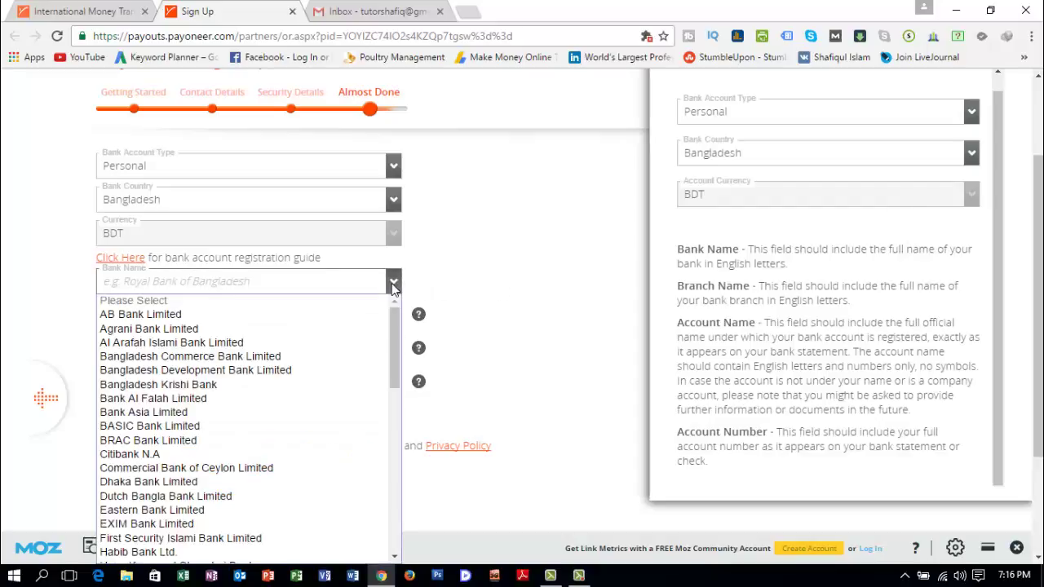
scroll(252, 419, down, 5)
scroll(253, 420, down, 1)
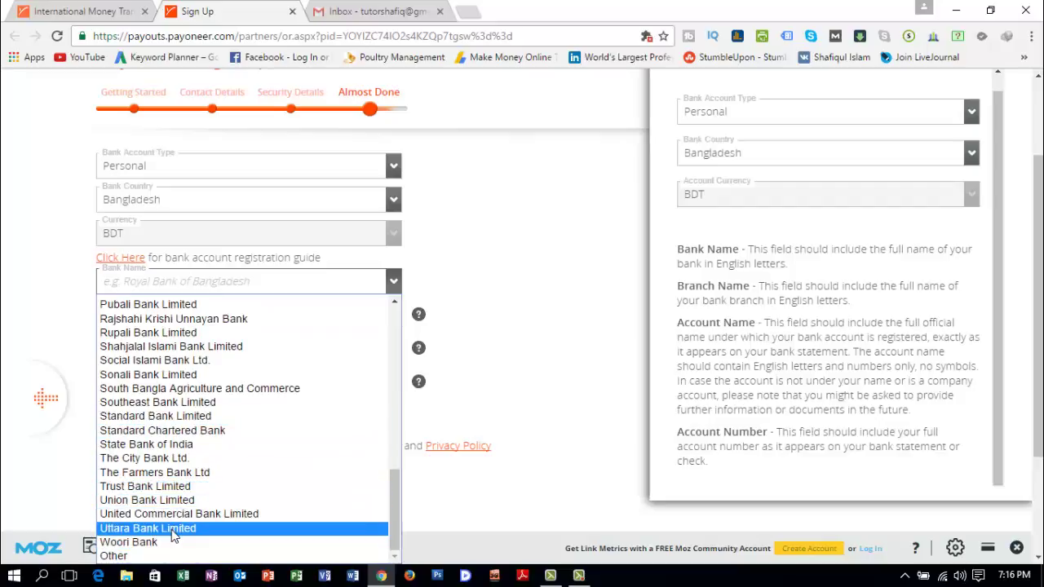
click(173, 532)
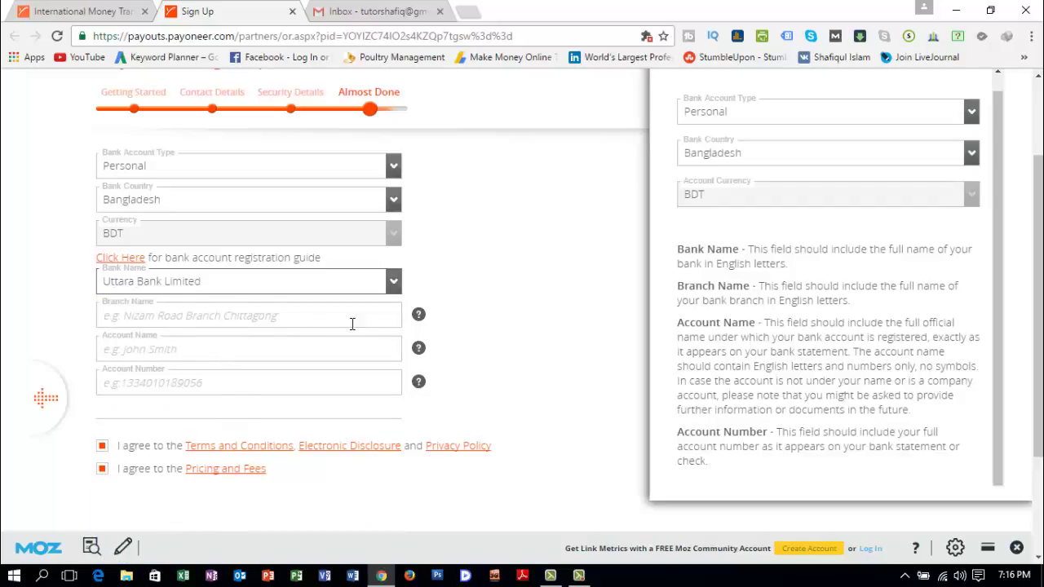
Step: Enter branch Bhagalpur, the account holder's full name and the bank account number
click(307, 326)
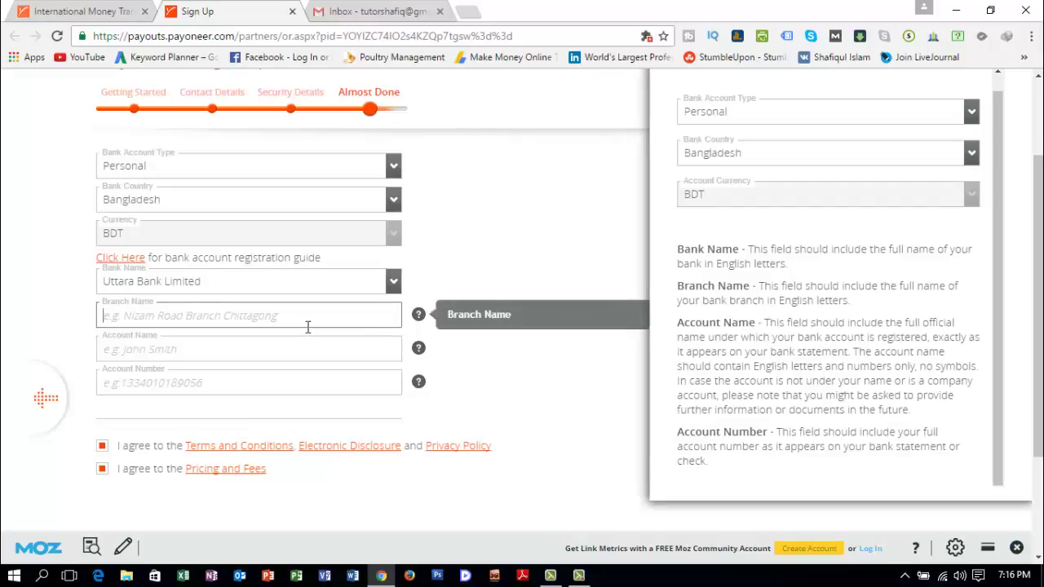
text(B)
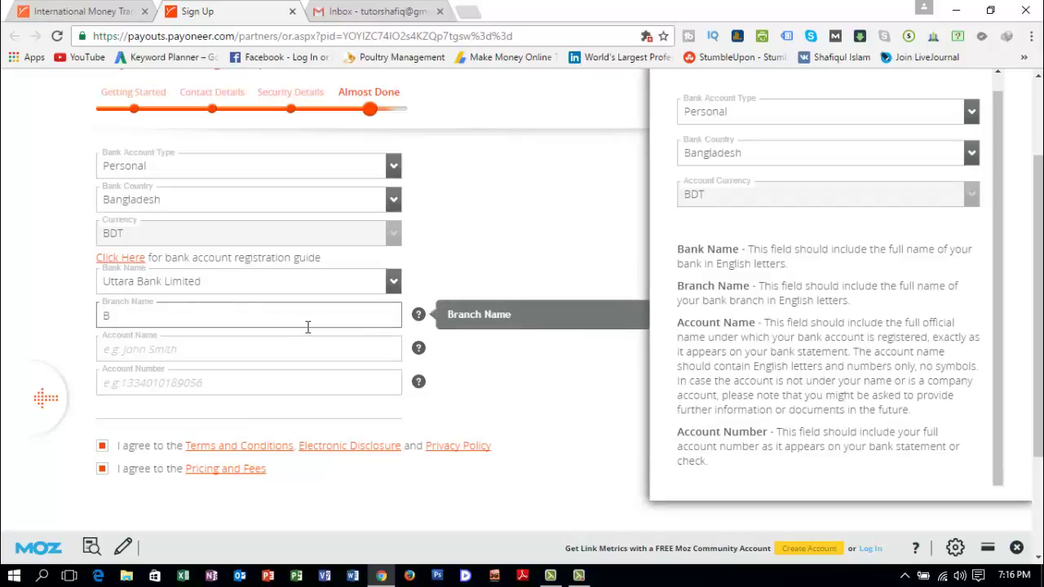
text(hagalp)
text(ur)
click(176, 357)
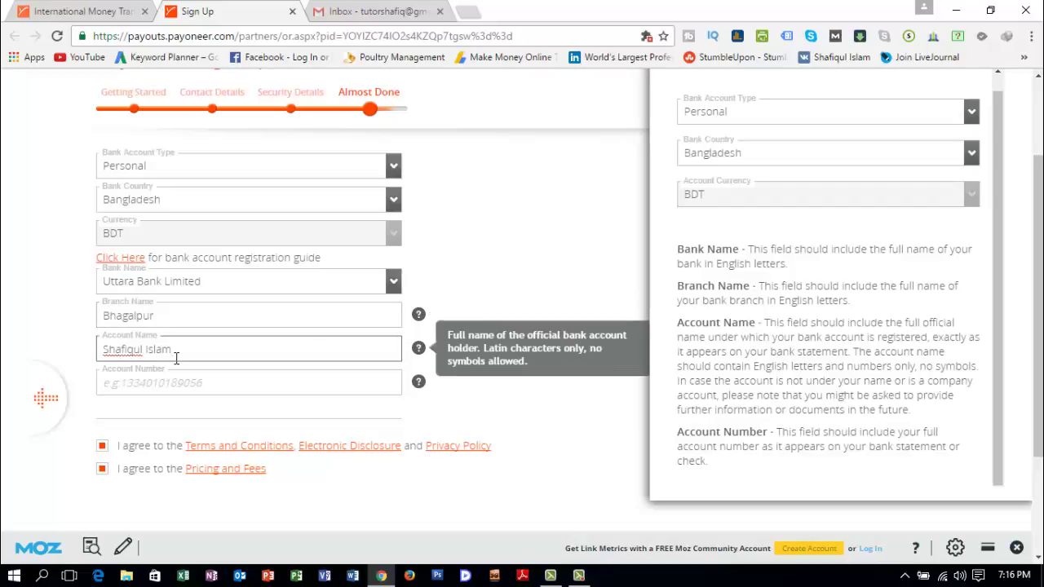
click(199, 389)
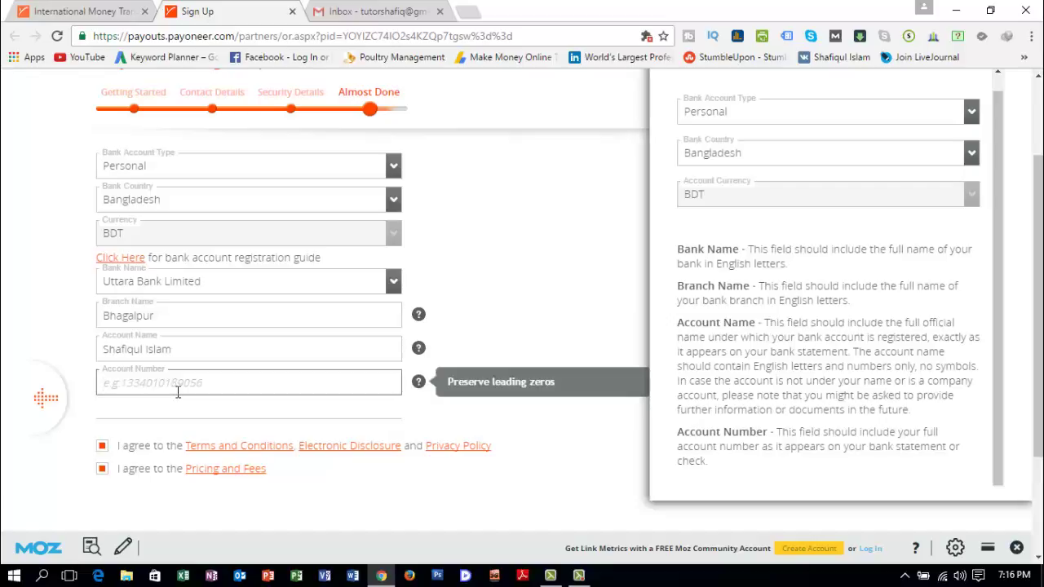
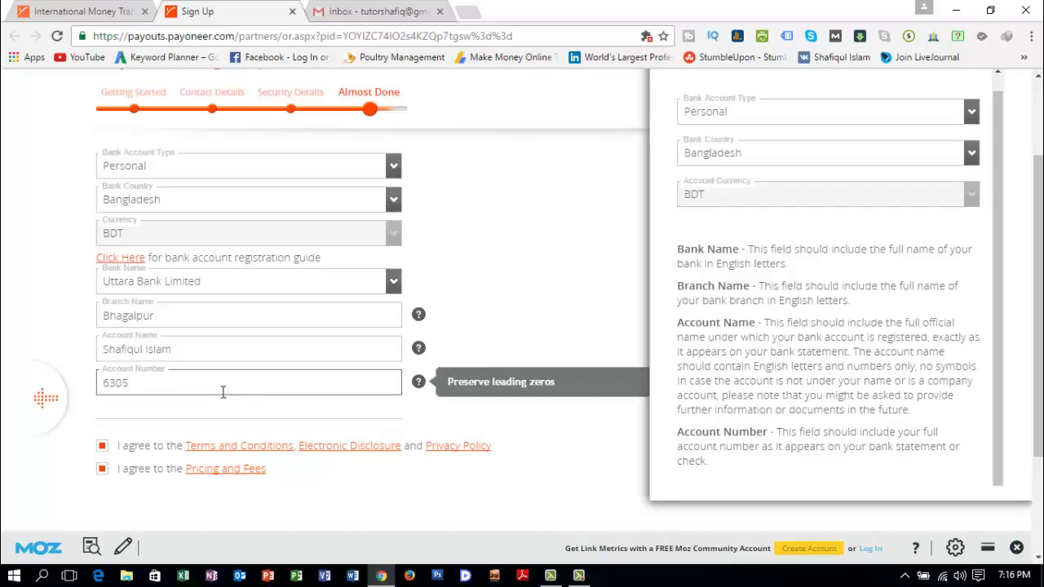
scroll(263, 421, down, 2)
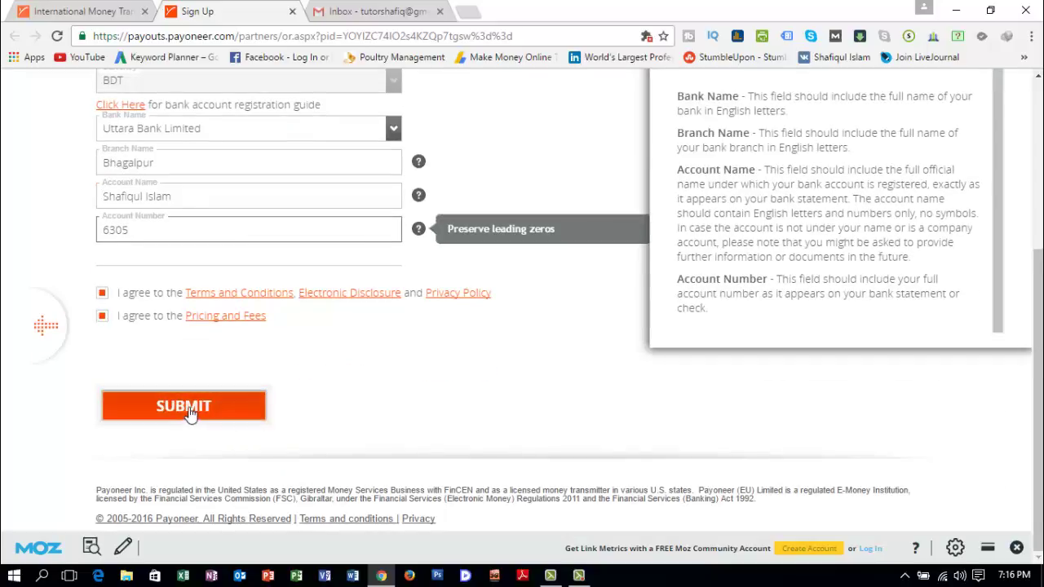
Step: Submit the bank details, review the Congratulations page, then go to the Gmail Inbox tab
click(183, 408)
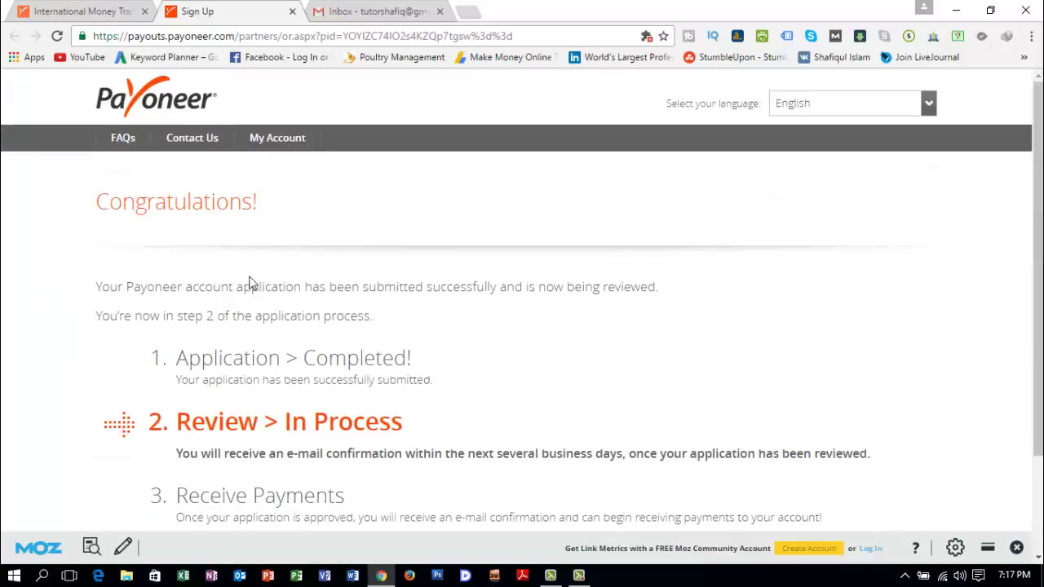
scroll(253, 289, down, 3)
scroll(302, 359, up, 3)
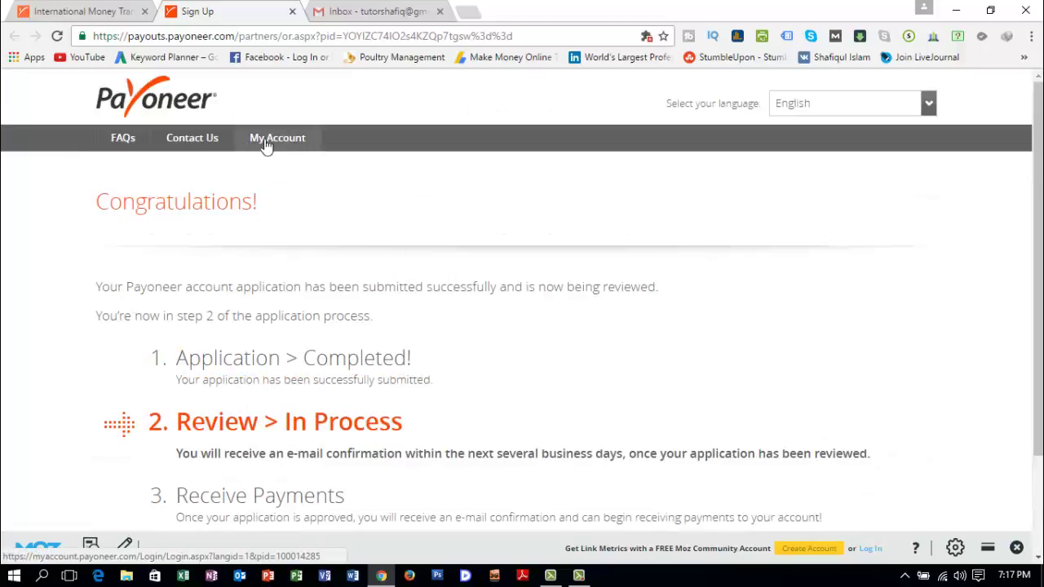
scroll(267, 293, down, 3)
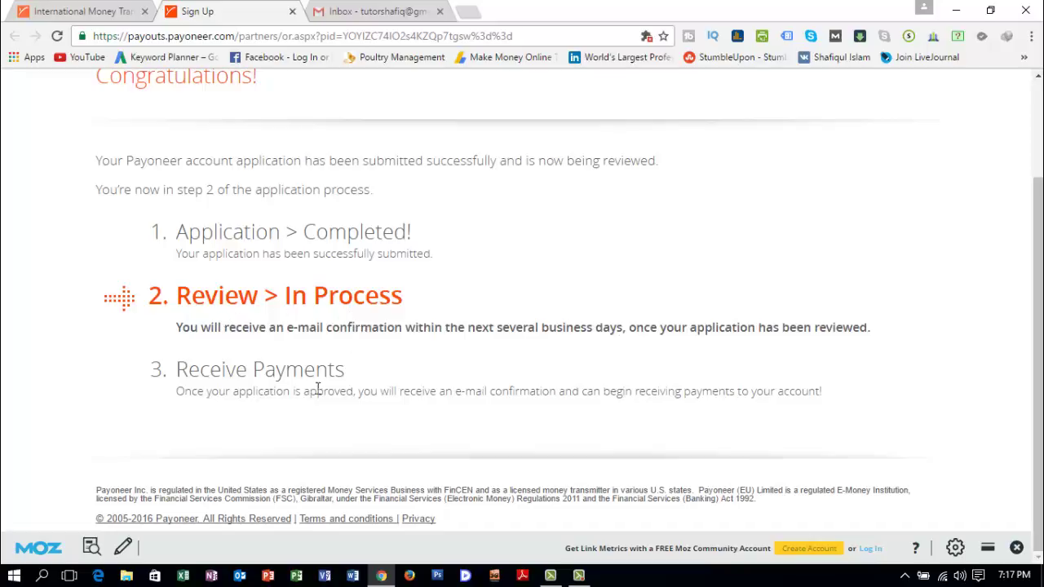
scroll(392, 349, up, 3)
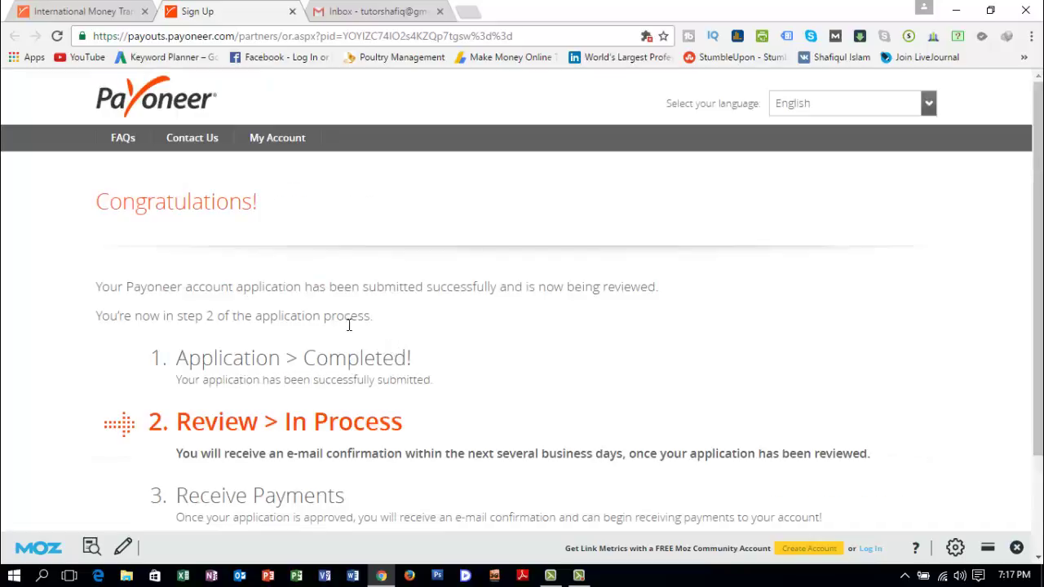
click(375, 11)
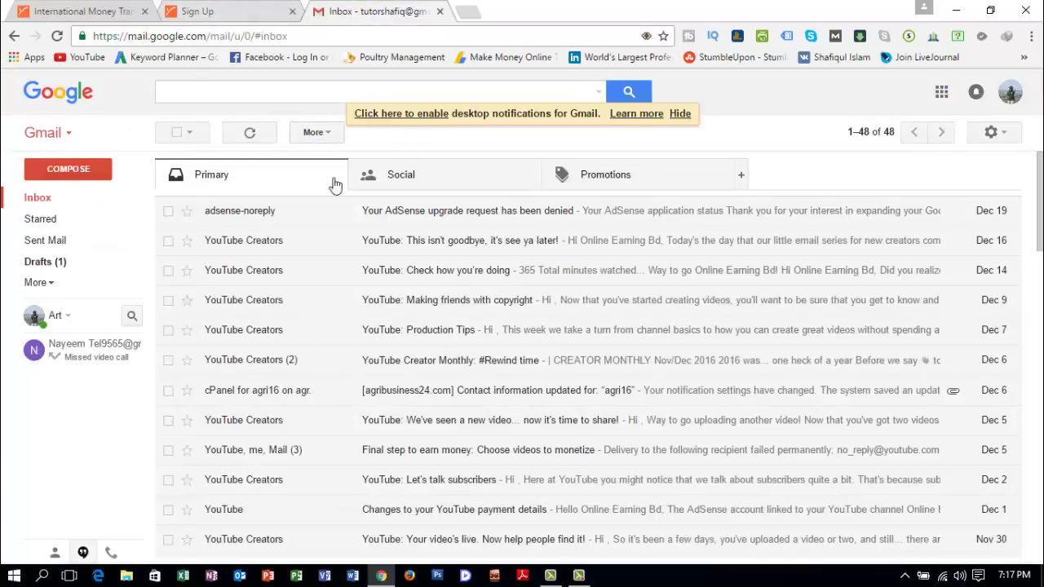
Step: Refresh Gmail, open 'Your Payoneer Application Has Been Received!' and follow its Log into Account link
click(251, 134)
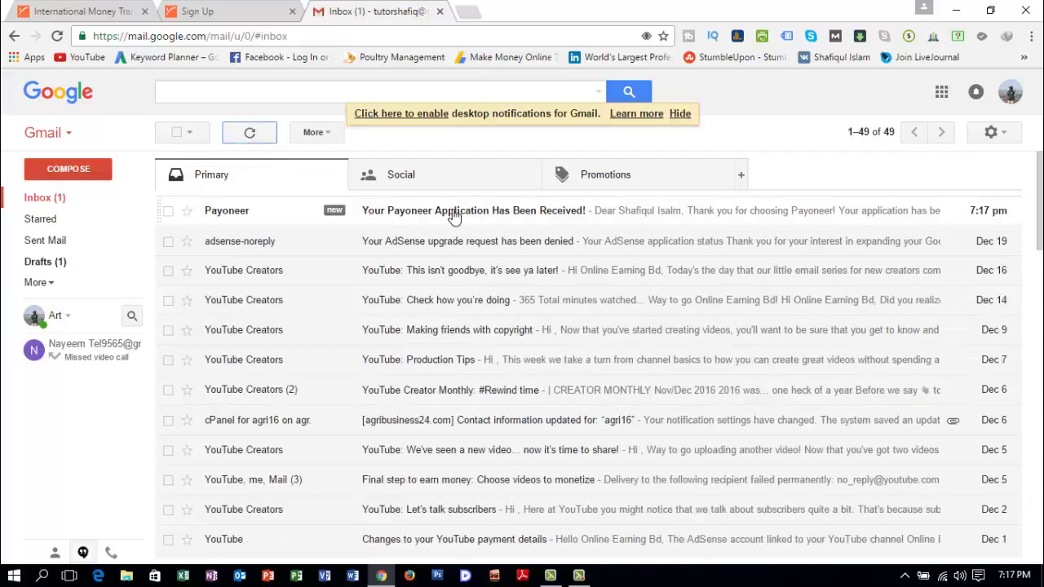
click(454, 217)
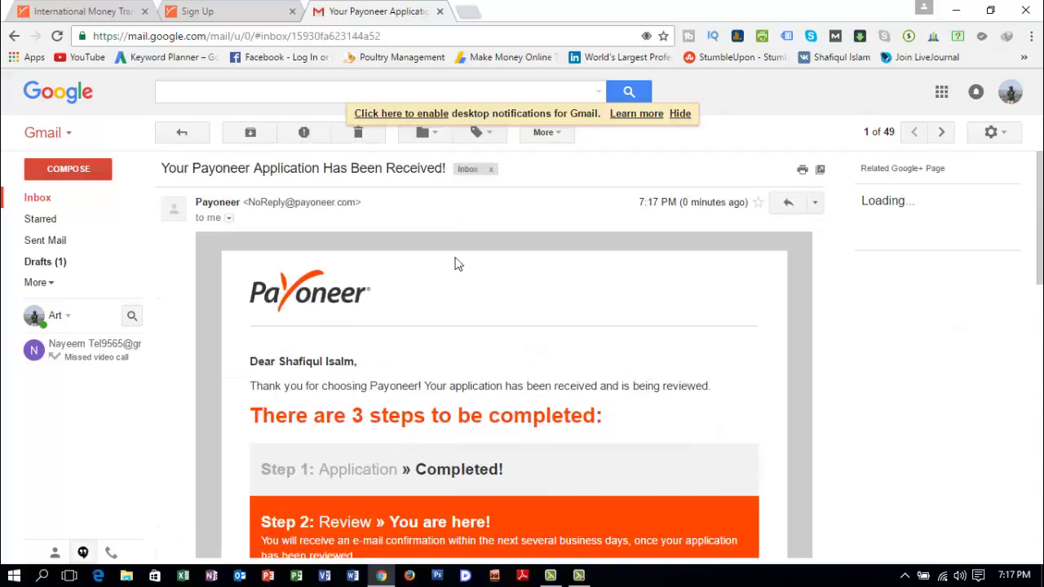
scroll(456, 264, down, 3)
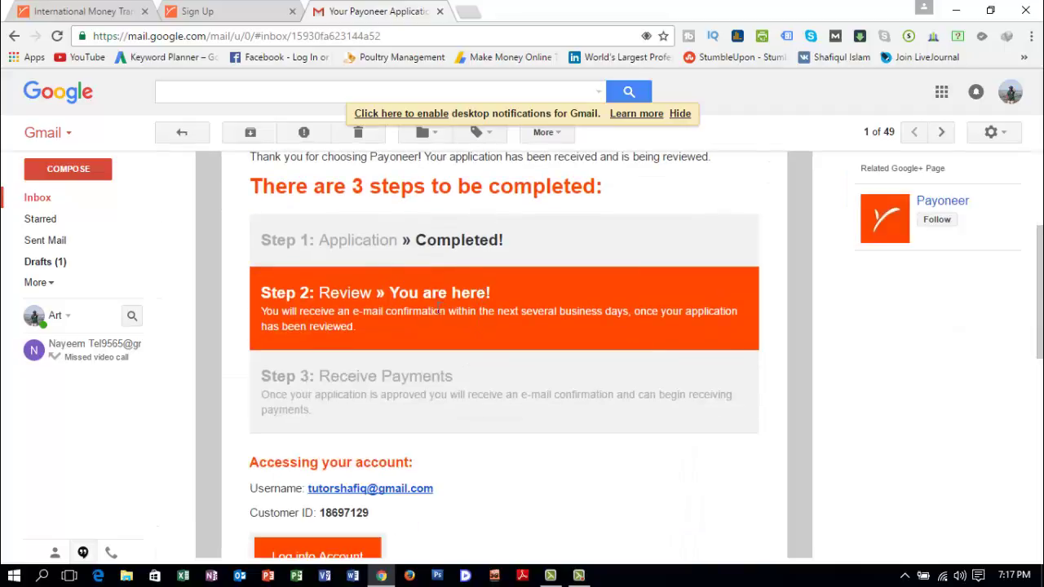
scroll(432, 314, down, 4)
scroll(398, 310, up, 1)
scroll(383, 330, down, 1)
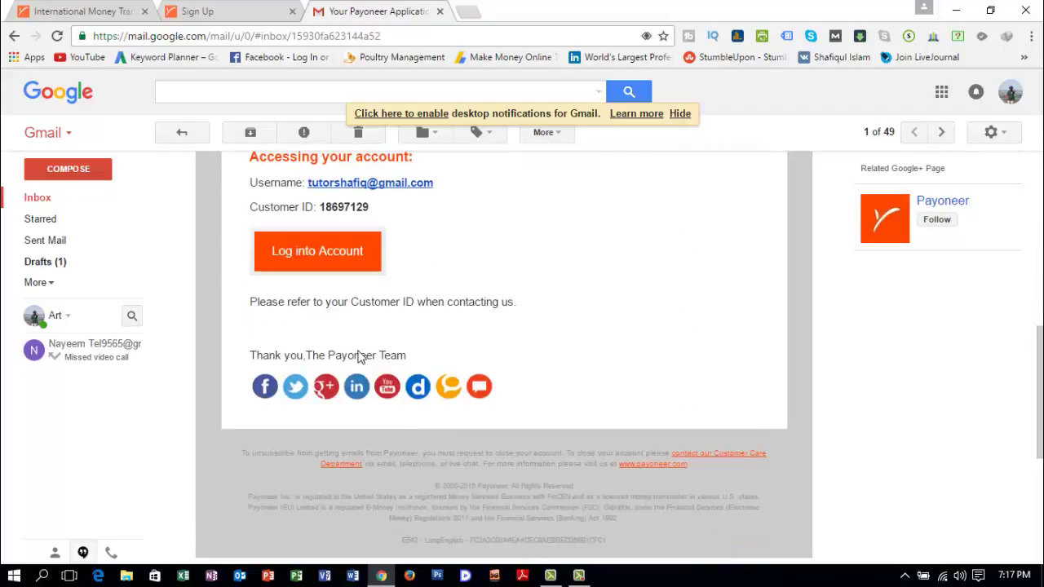
scroll(350, 249, up, 1)
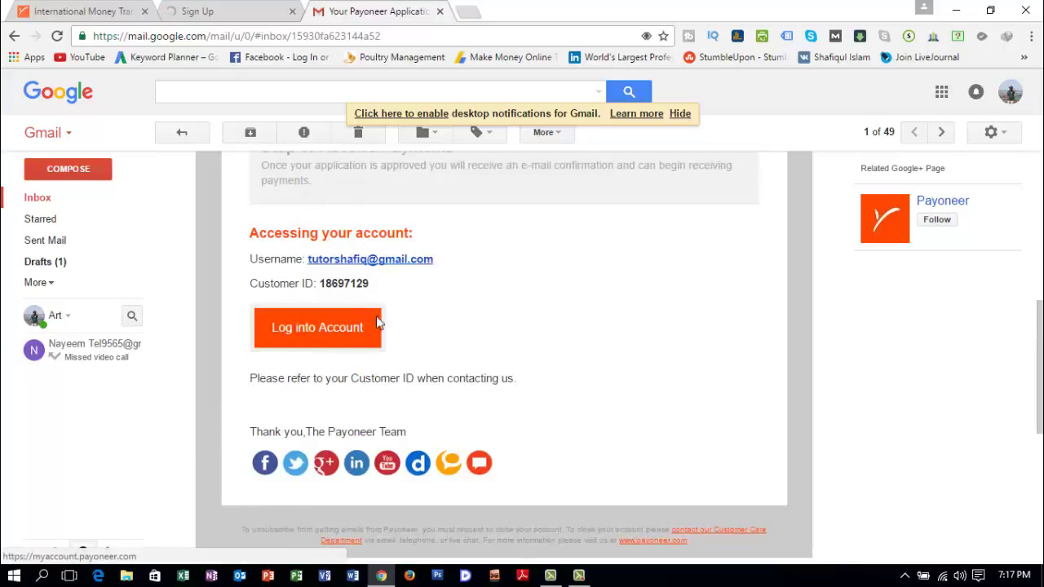
scroll(428, 311, up, 2)
scroll(426, 311, down, 2)
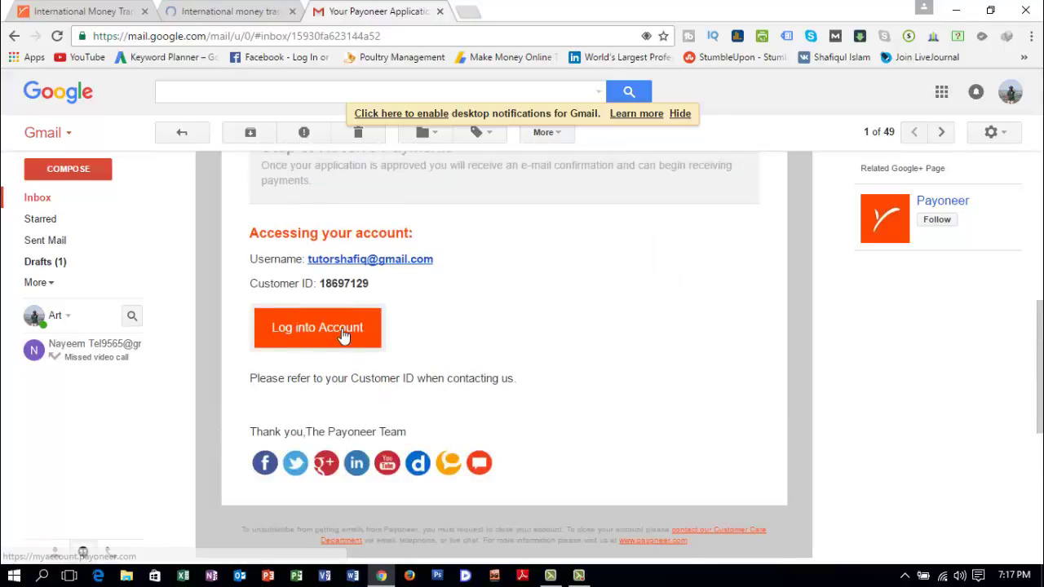
click(343, 335)
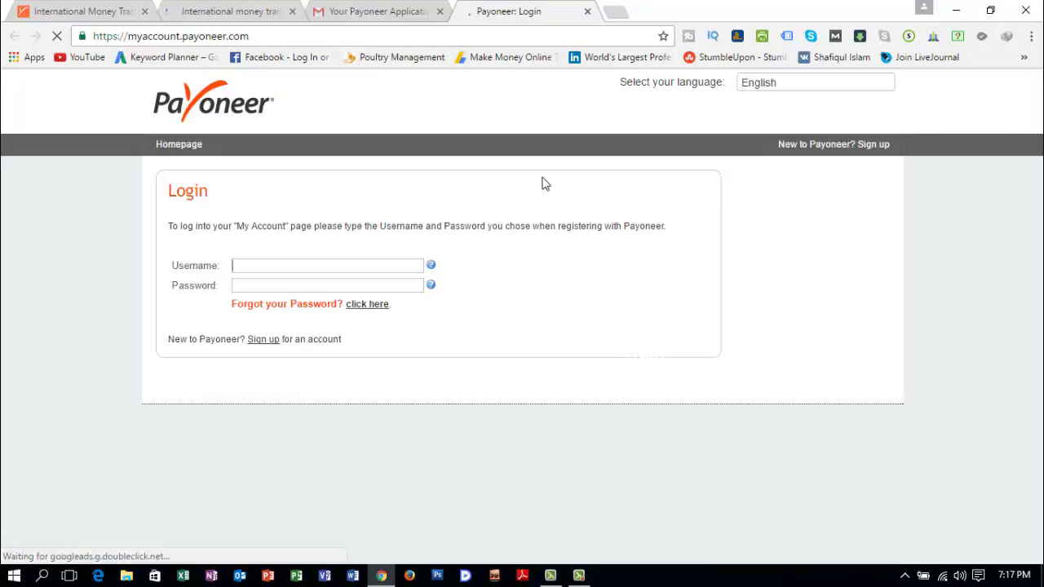
Step: Log in to Payoneer with the account's e-mail address and password
click(264, 272)
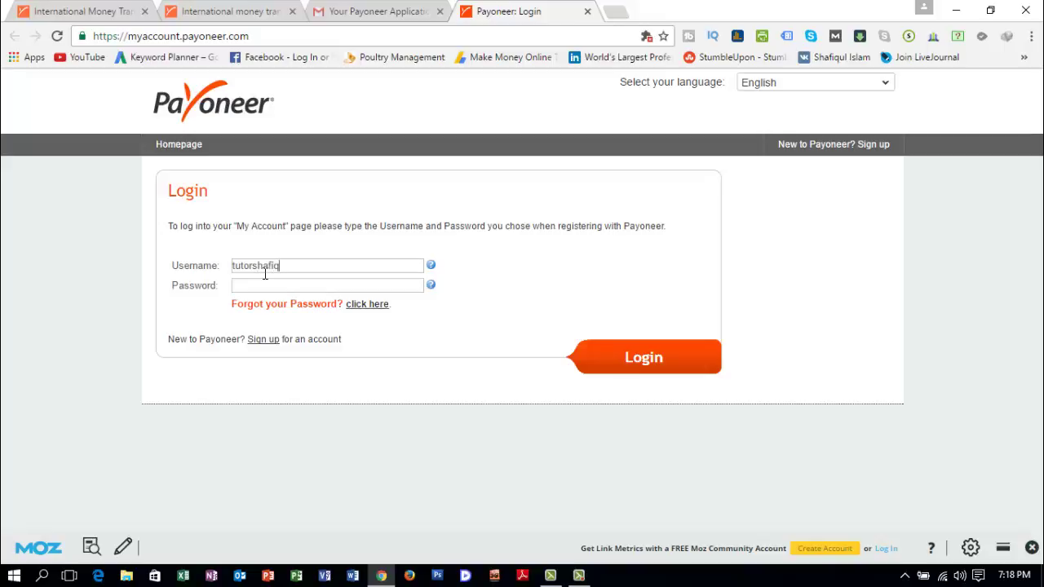
text(@gmail.com)
click(278, 287)
click(649, 364)
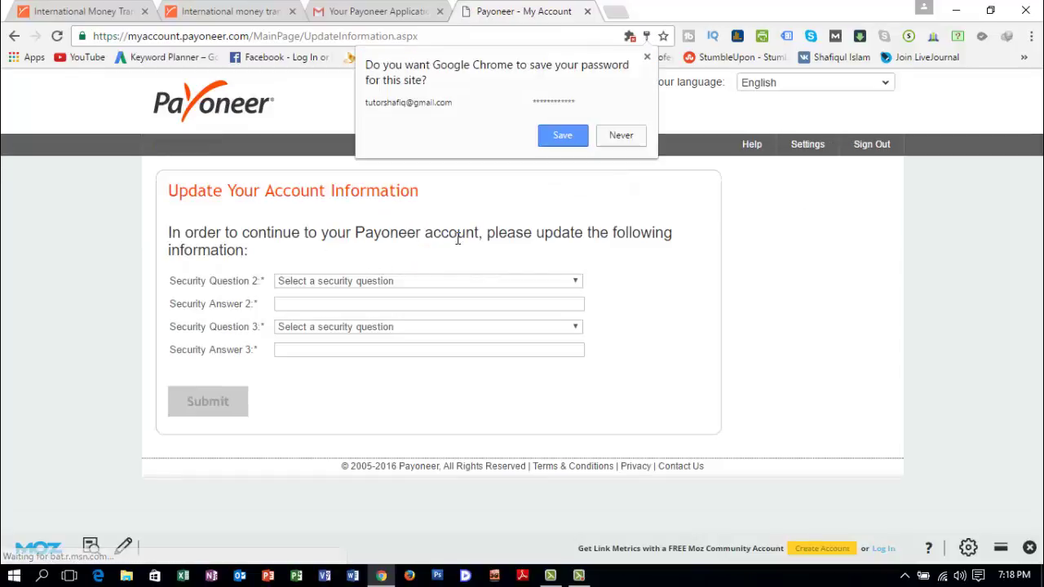
Step: Accept Chrome's offer to save the Payoneer login password
click(563, 135)
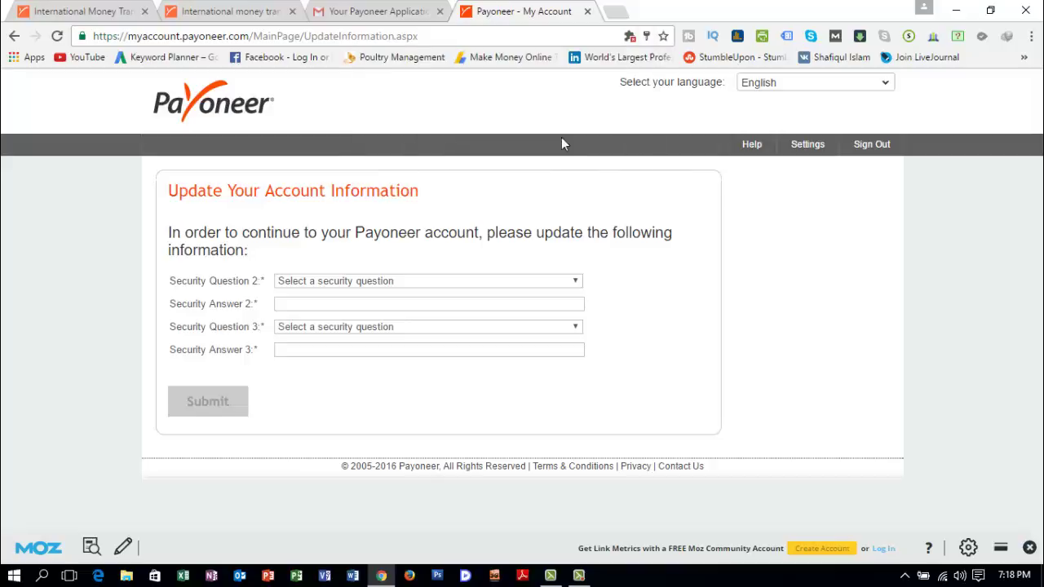